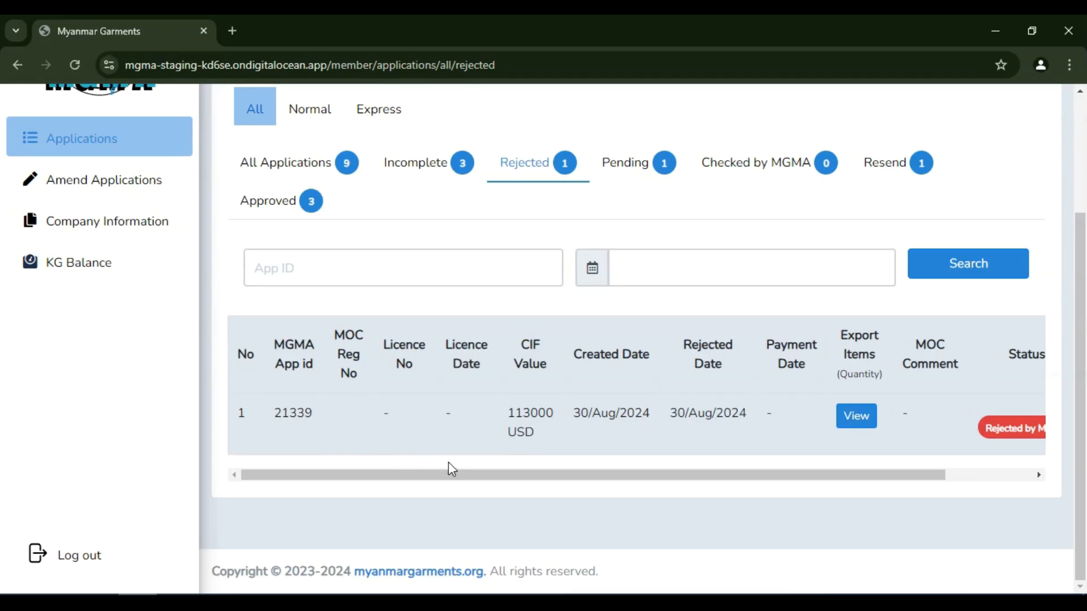
Open the application rejected by MGMA and check the staff comment on its export items.
left_click_drag(541, 479, 742, 506)
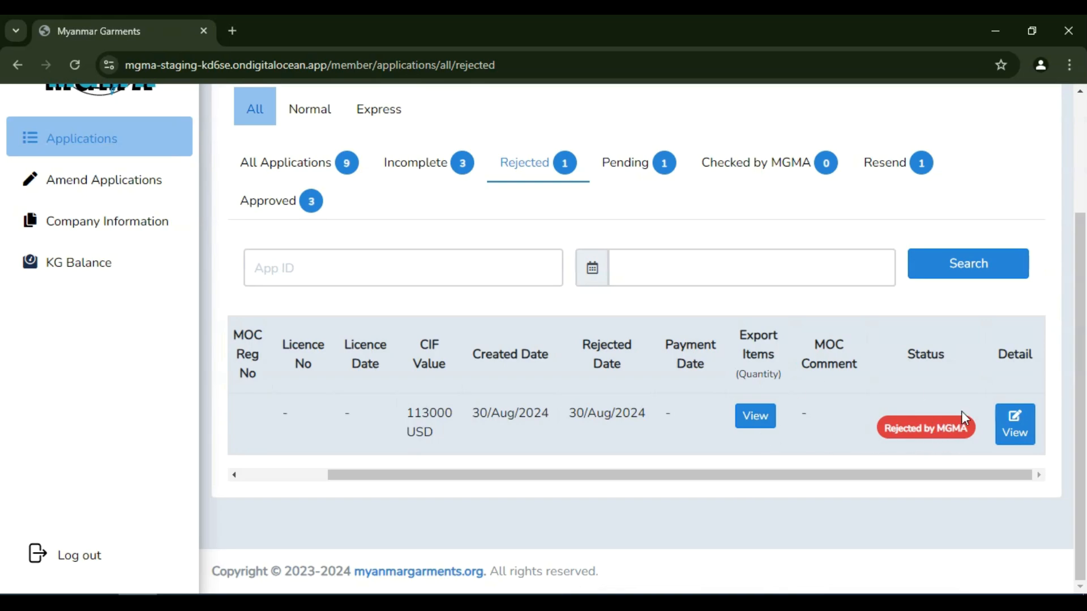
left_click(1019, 432)
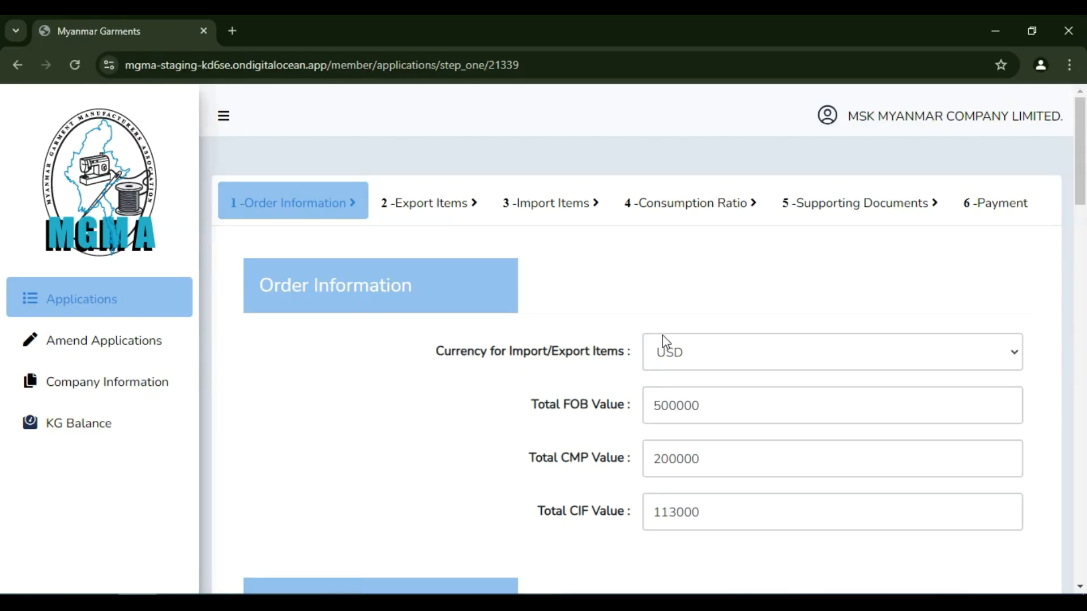
left_click(445, 213)
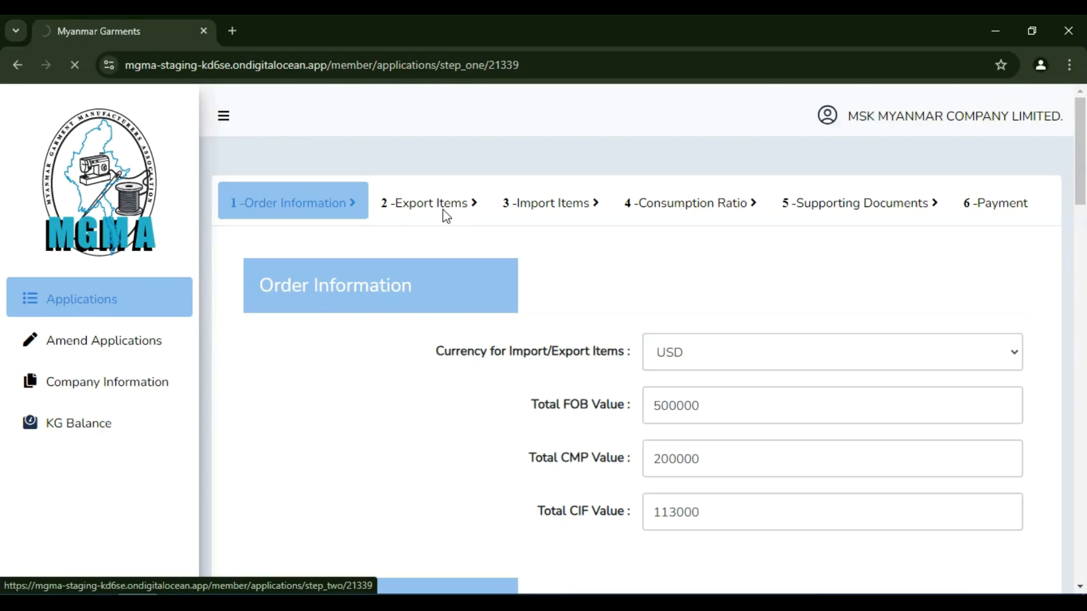
scroll(623, 385, "down", 5)
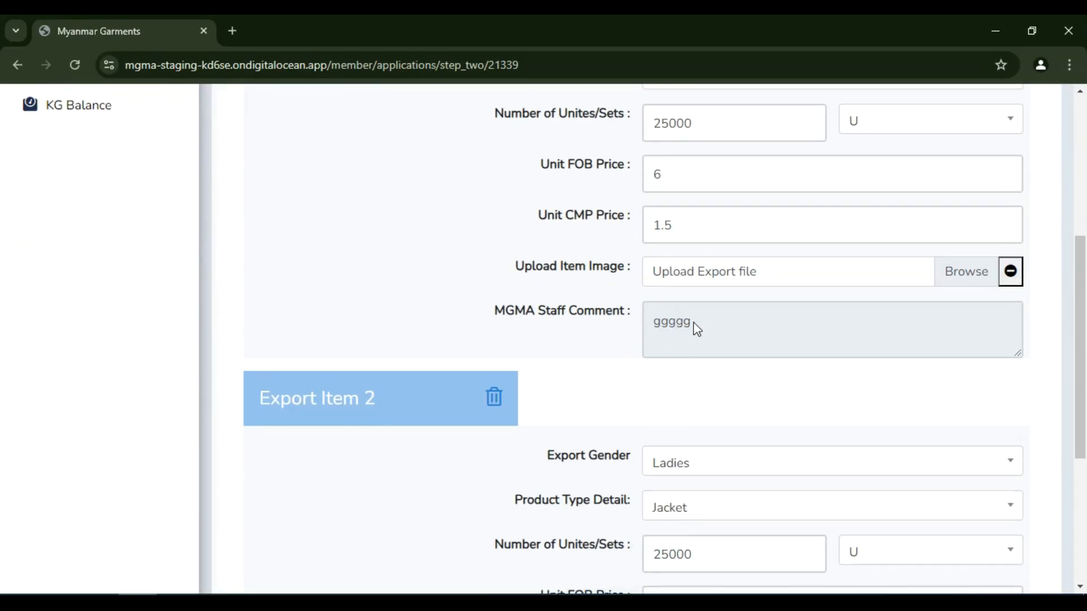
scroll(690, 327, "up", 5)
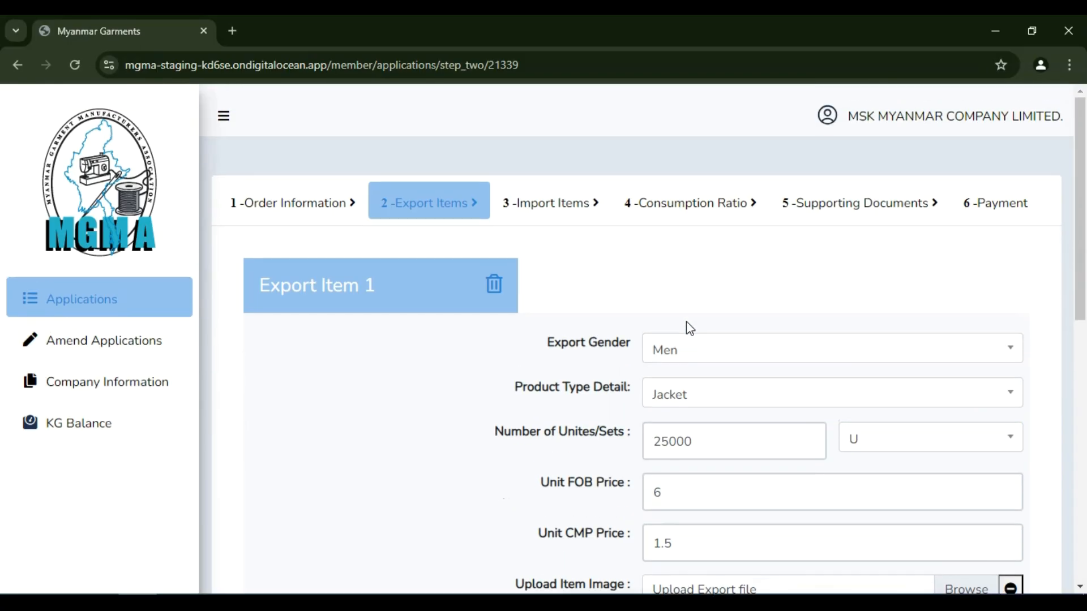
Examine the consumption ratio table for admin comments on the import items, especially the Thread row of the Men jacket.
left_click(696, 212)
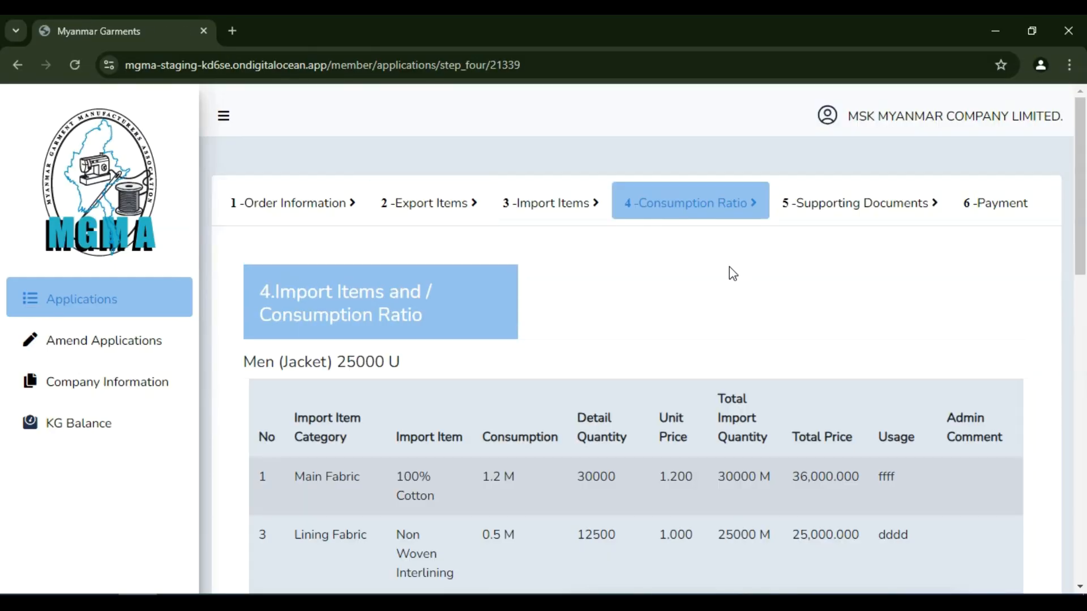
scroll(727, 368, "down", 1)
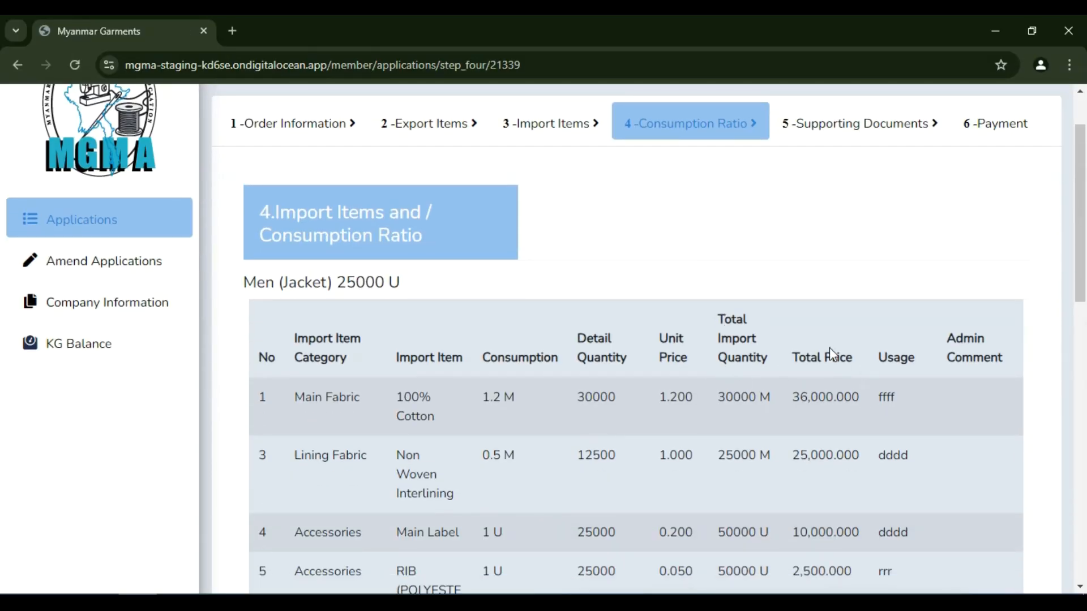
scroll(871, 391, "down", 4)
scroll(878, 396, "down", 3)
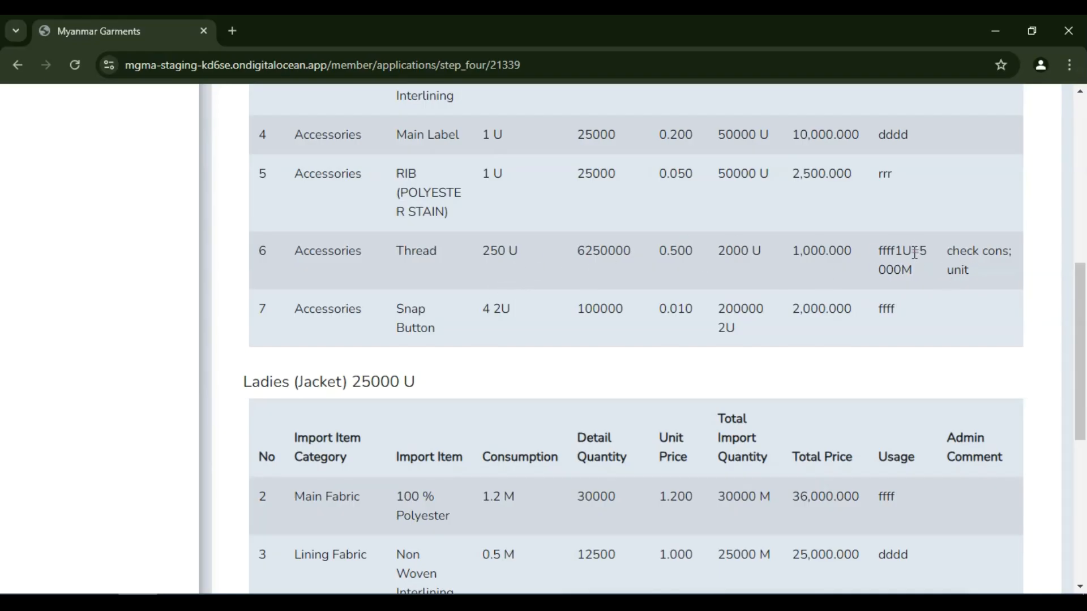
scroll(755, 351, "up", 6)
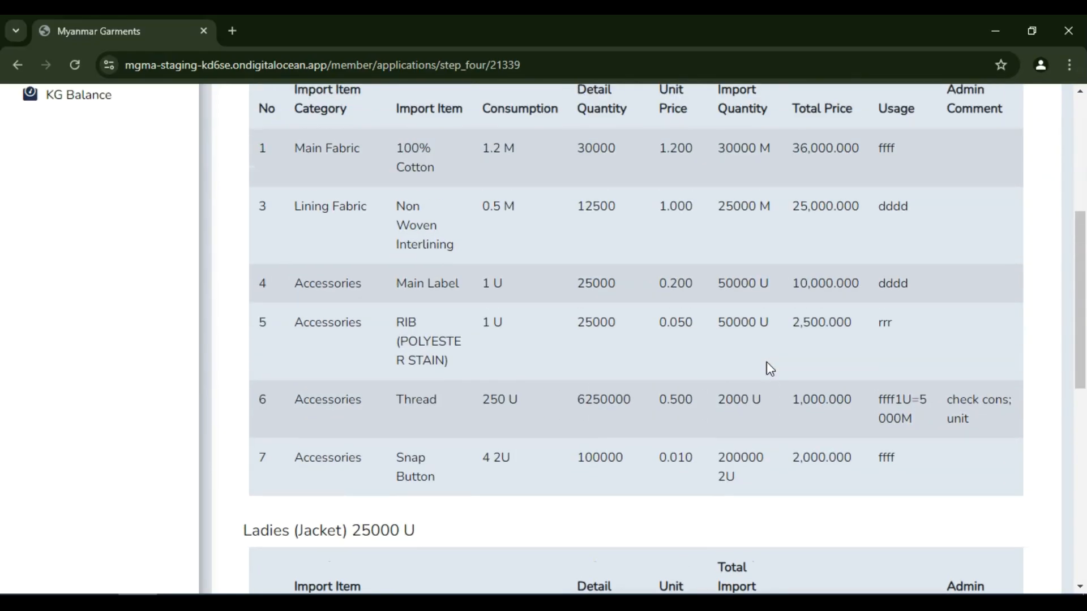
scroll(903, 492, "down", 3)
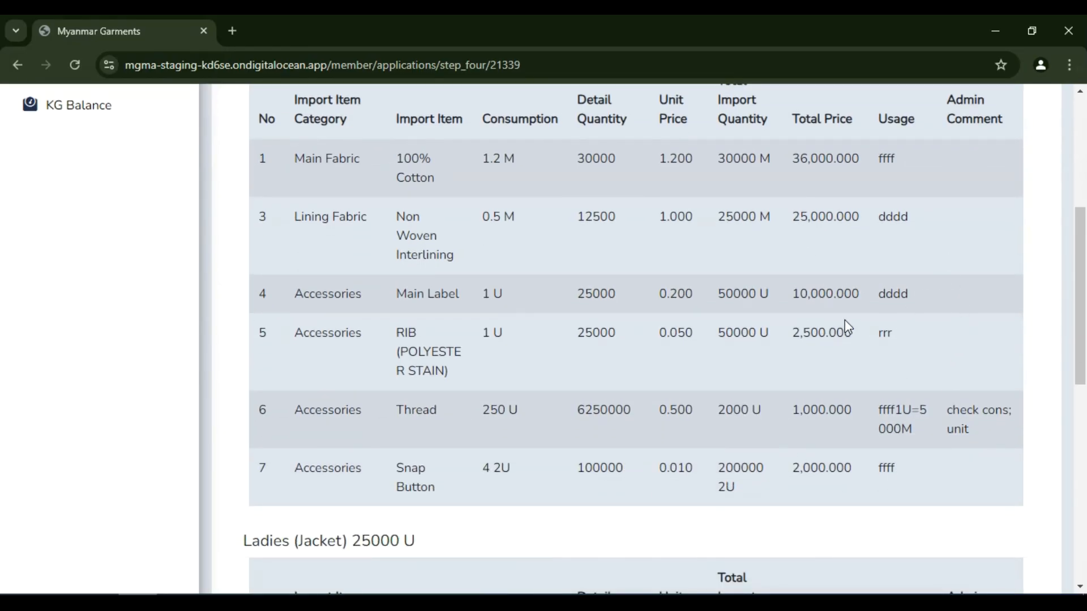
scroll(845, 322, "up", 2)
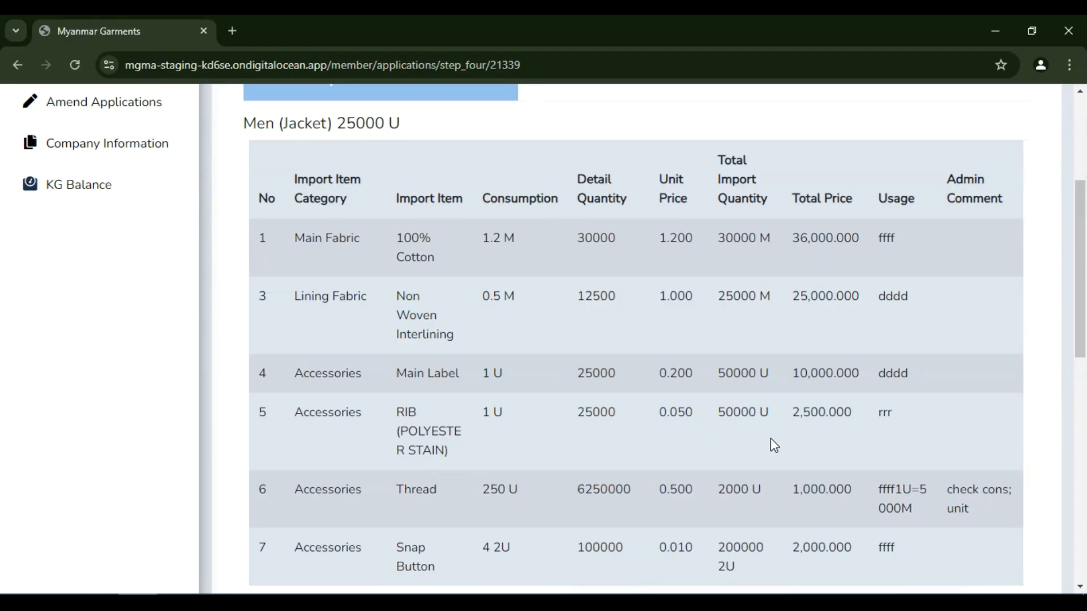
scroll(773, 445, "up", 4)
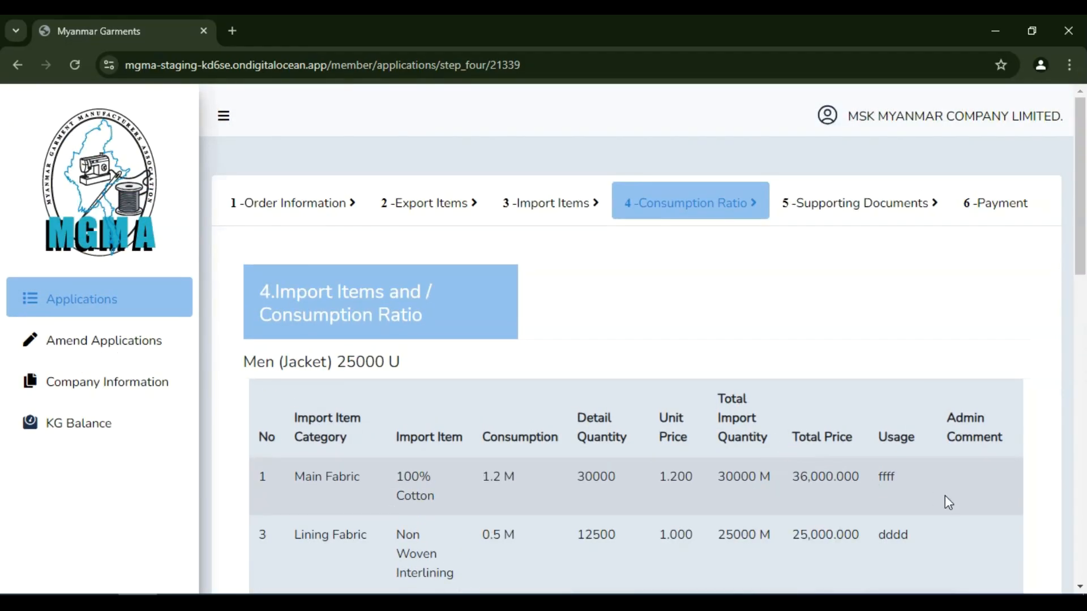
scroll(694, 497, "down", 4)
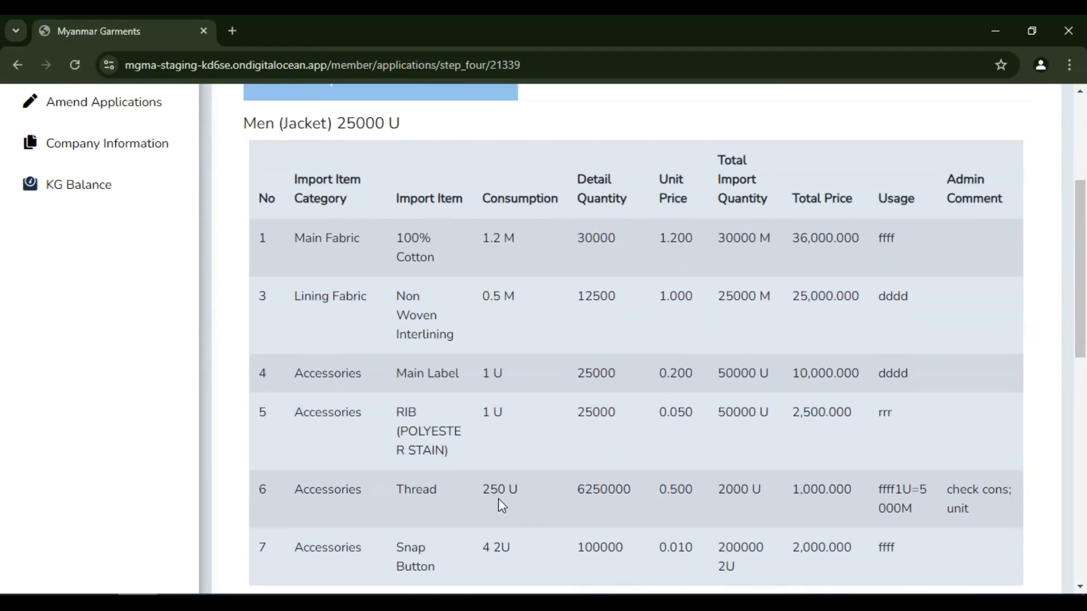
scroll(555, 442, "up", 4)
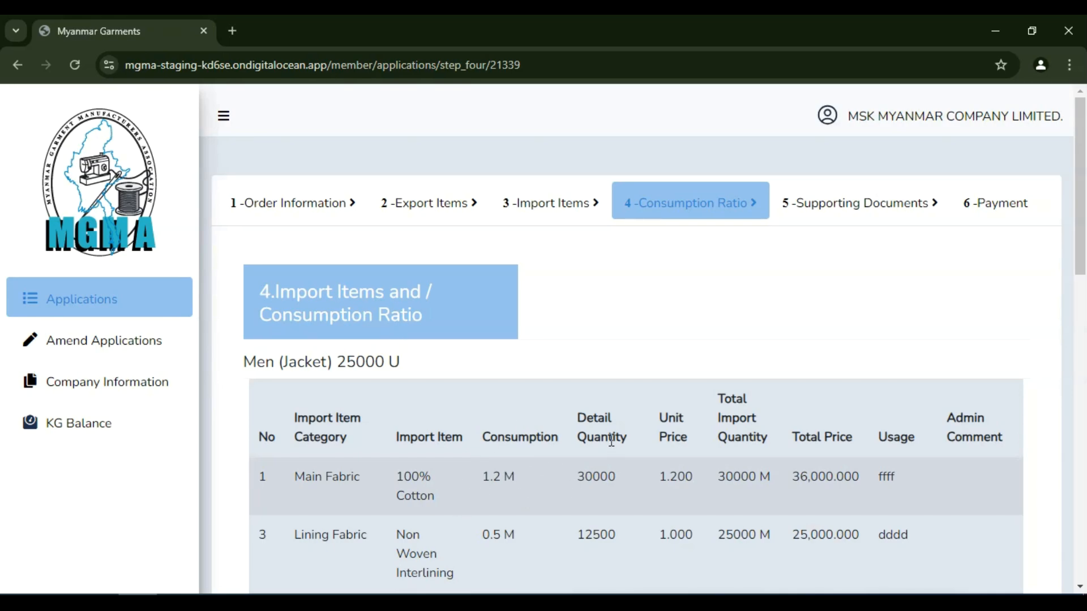
Review the order information through to the chemical question, and continue to the export items.
left_click(311, 212)
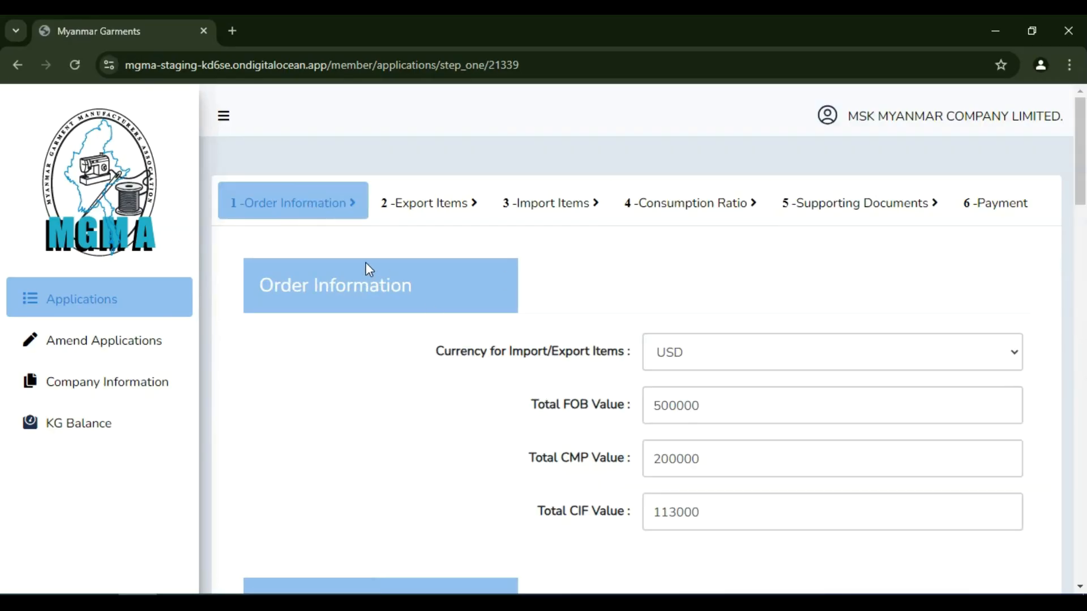
scroll(719, 420, "down", 1)
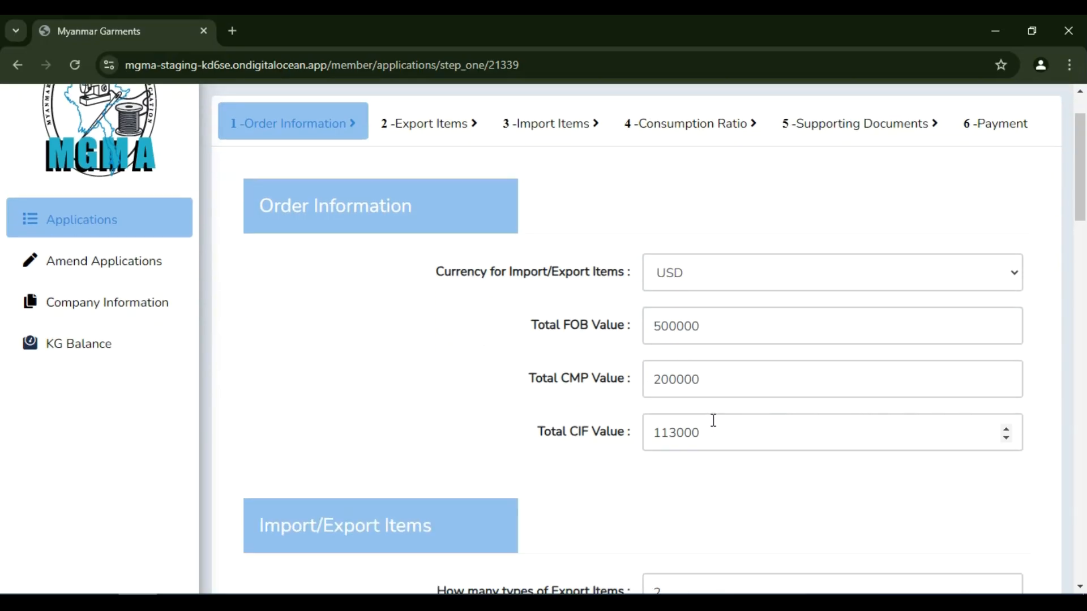
scroll(713, 421, "down", 8)
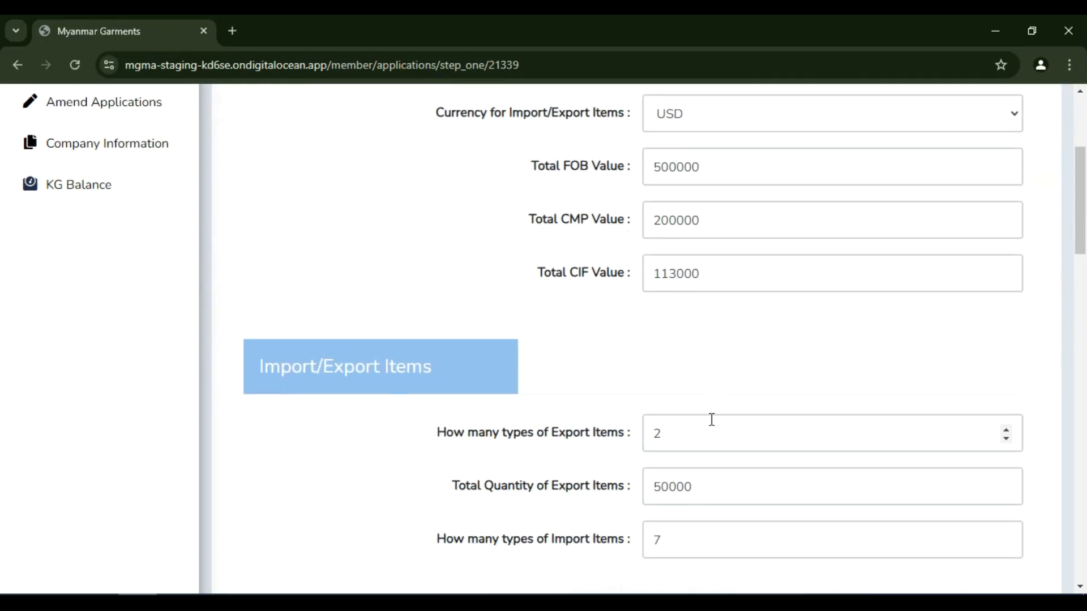
scroll(712, 475, "down", 14)
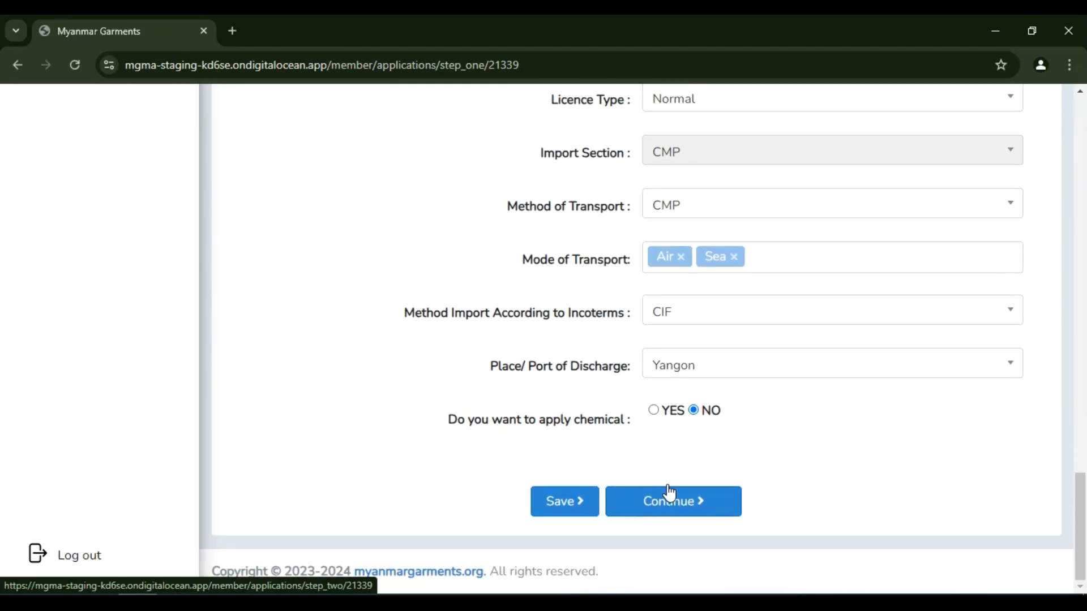
scroll(671, 400, "up", 1)
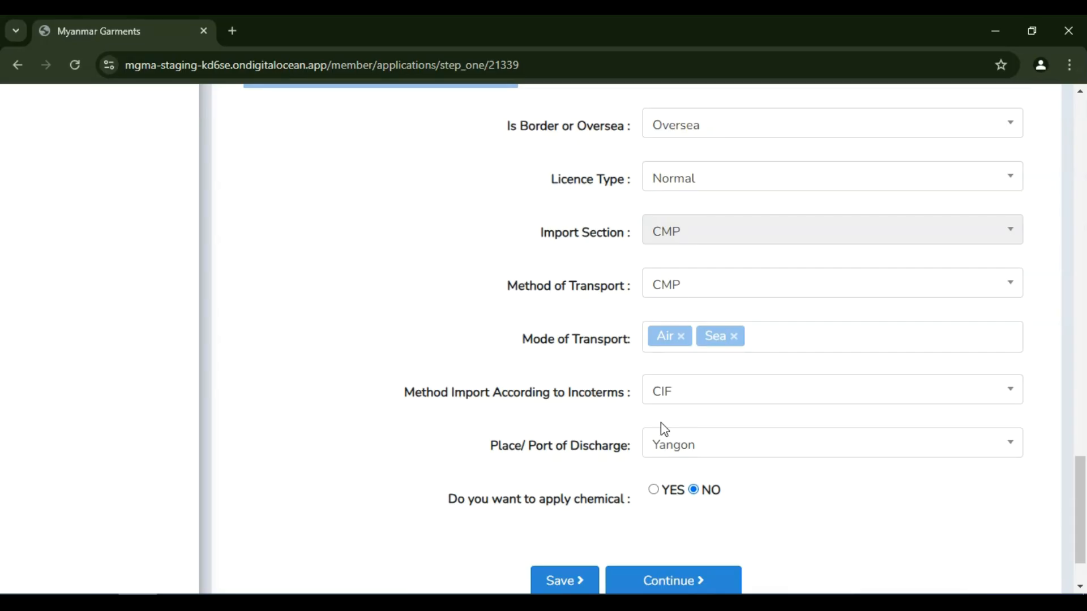
scroll(631, 548, "down", 1)
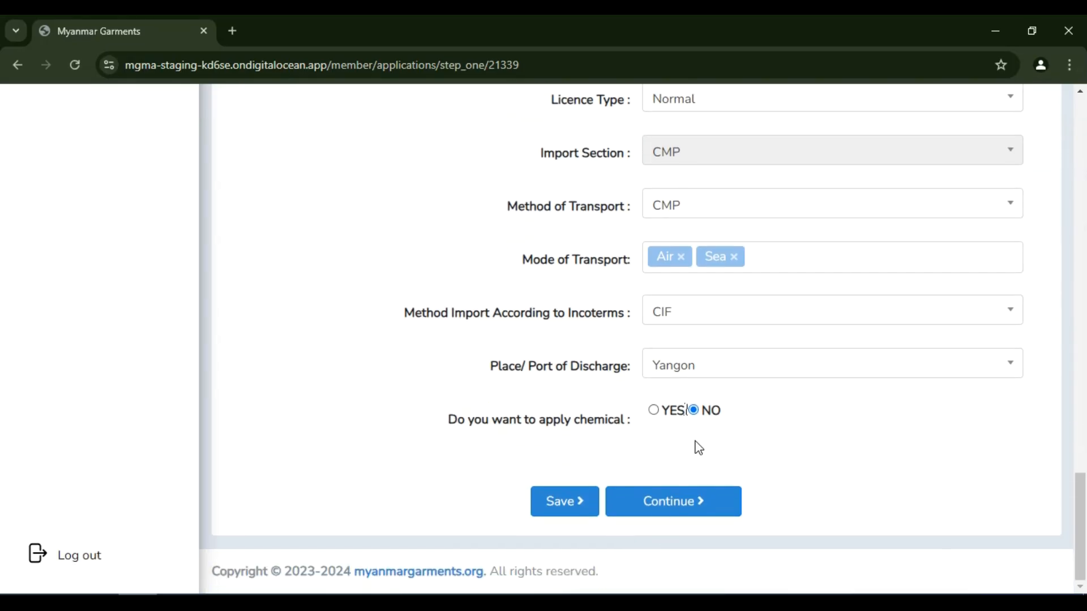
left_click(681, 511)
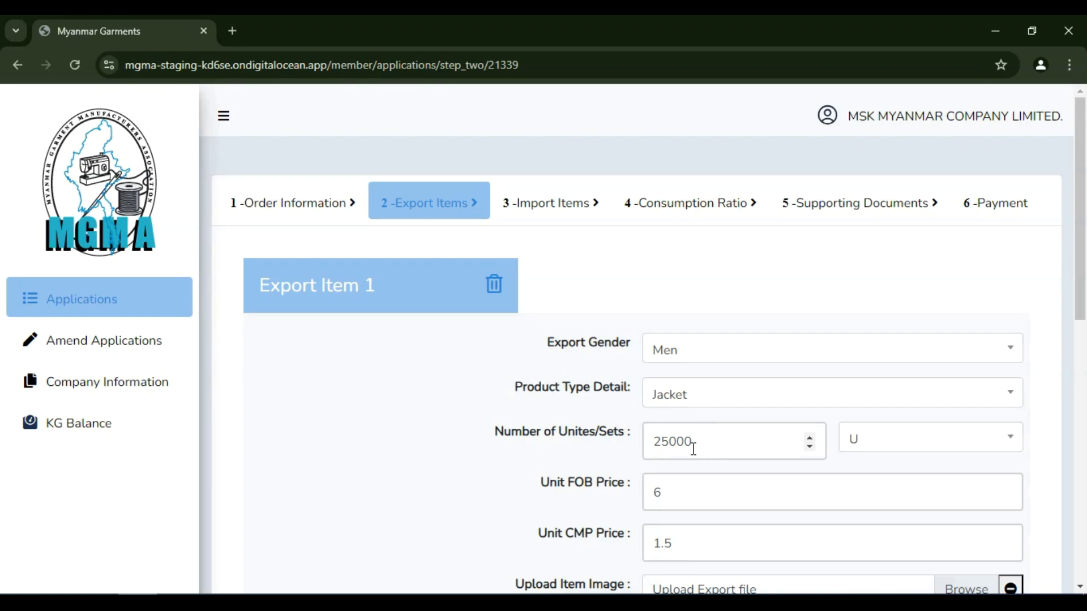
Re-enter the Unit FOB Price of Export Item 1 as 6 and save the export items.
scroll(714, 453, "down", 2)
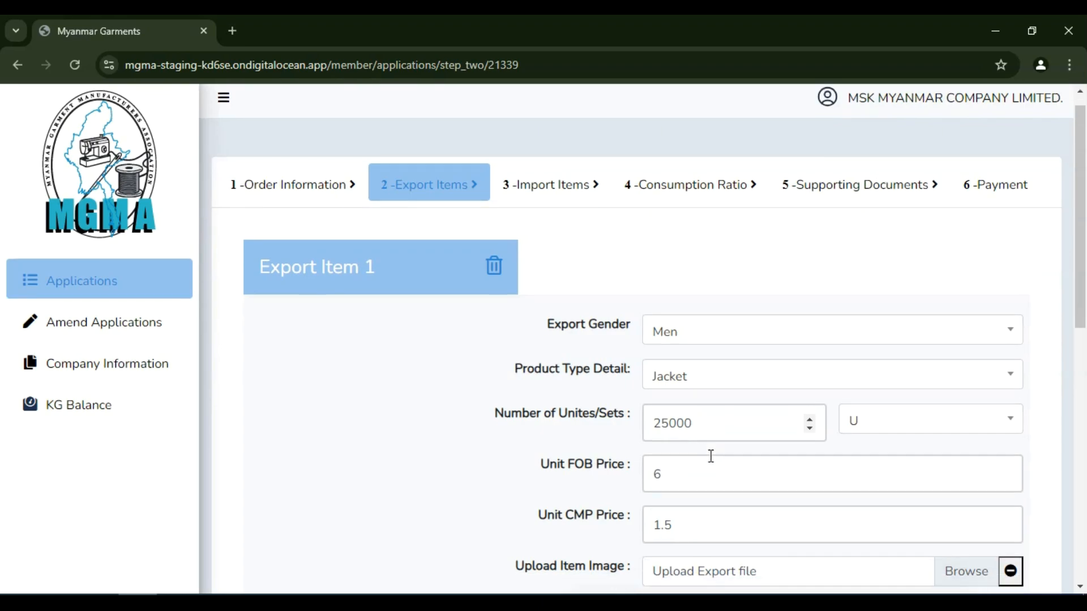
scroll(715, 453, "down", 3)
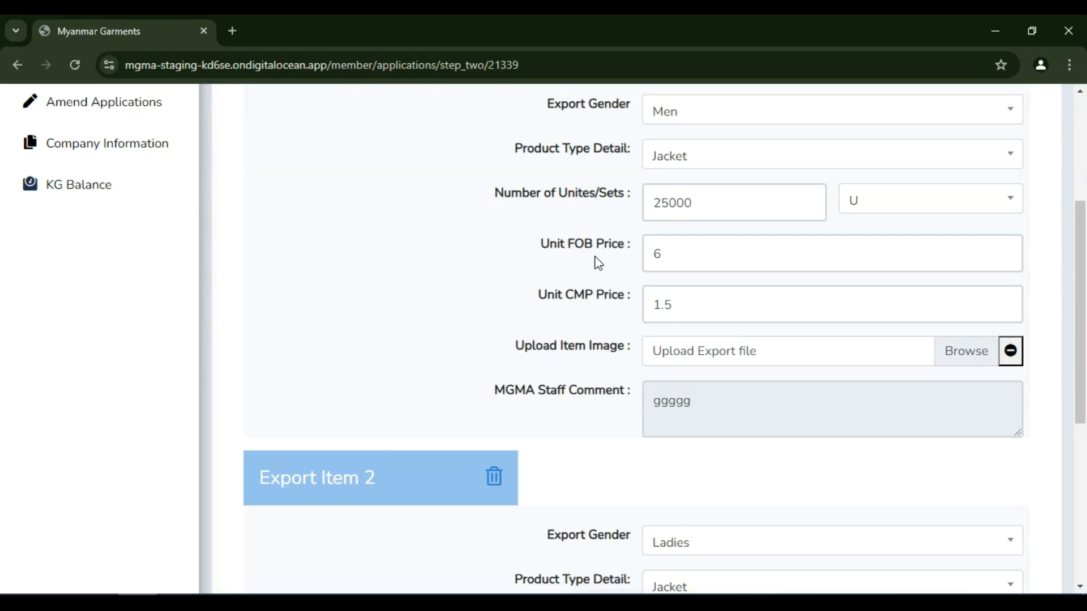
left_click(663, 255)
left_click_drag(662, 255, 648, 259)
type("5")
key("BackSpace")
type("6")
scroll(694, 405, "down", 6)
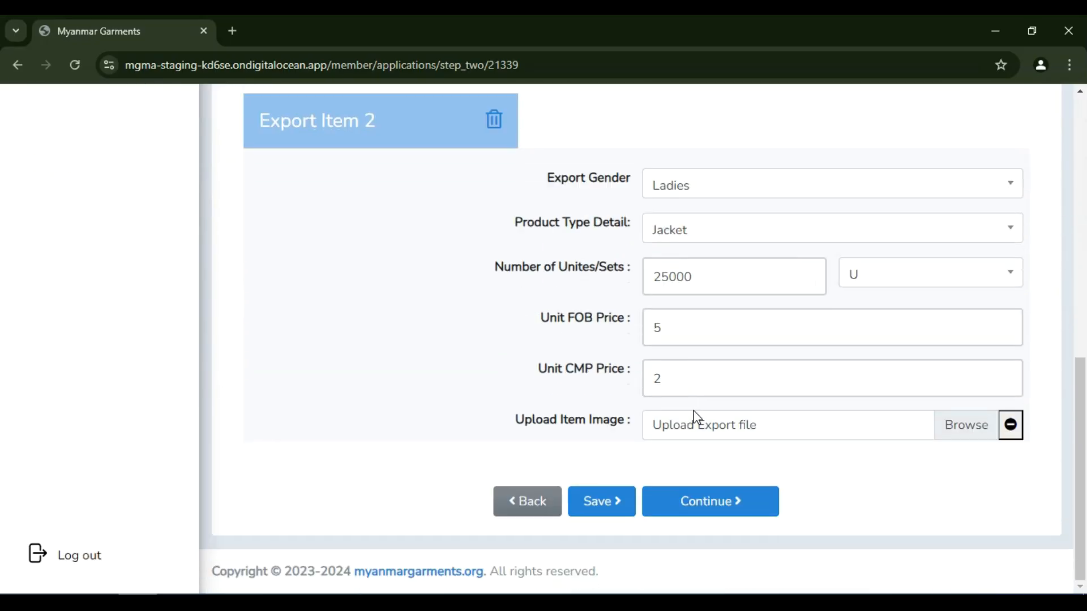
left_click(616, 501)
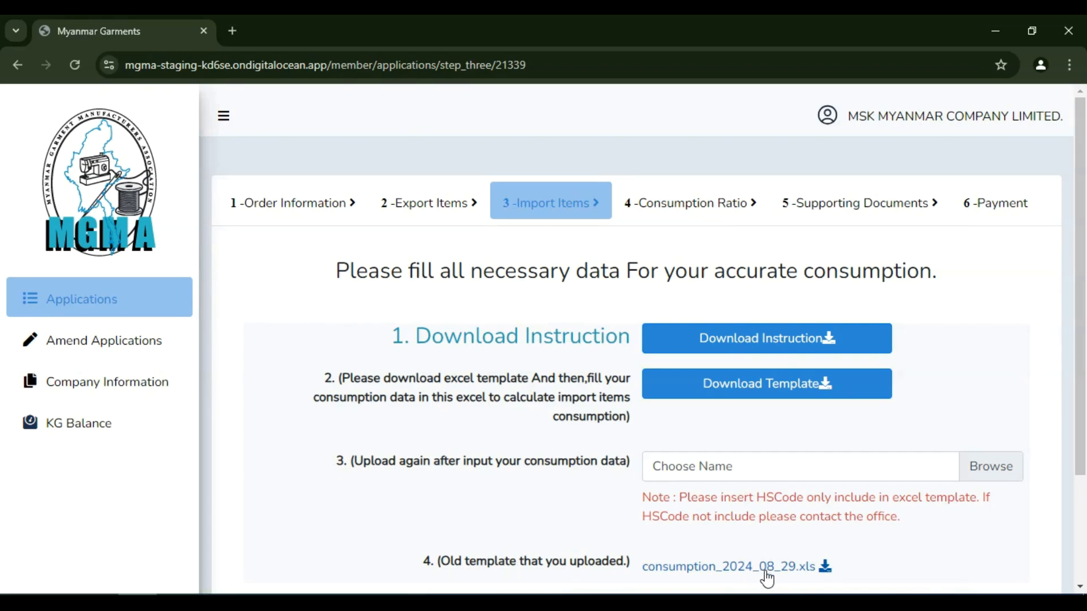
Switch from the browser to Excel with the consumption_2024_08_29 workbook open for correcting the import items.
scroll(758, 487, "down", 1)
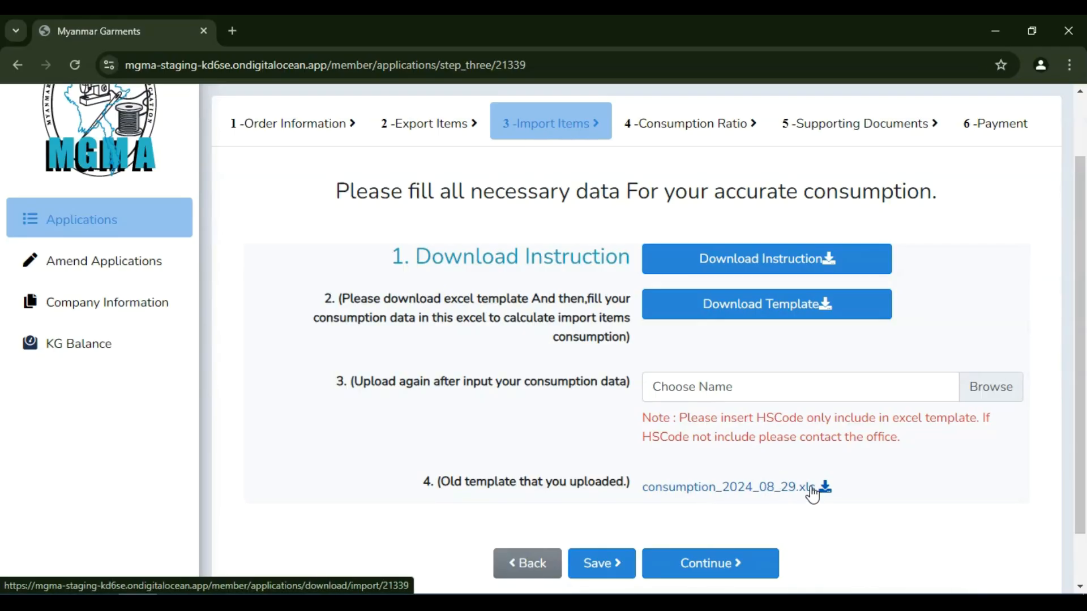
left_click(994, 35)
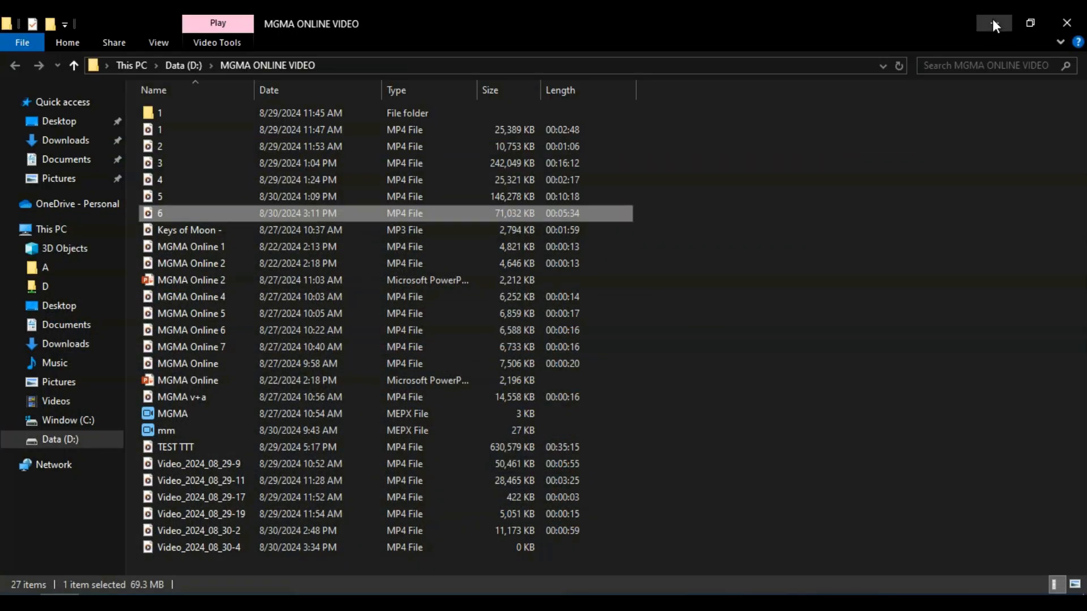
left_click(994, 20)
double_click(91, 245)
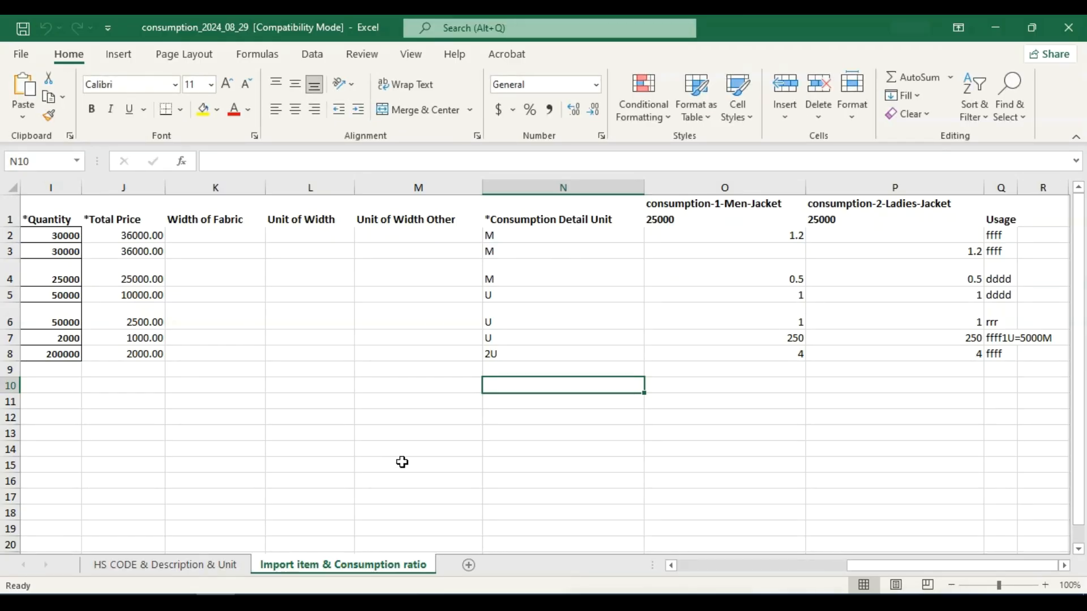
Set the Consumption Detail Unit of the Thread row to M in the Import item & Consumption ratio sheet.
left_click_drag(844, 566, 688, 580)
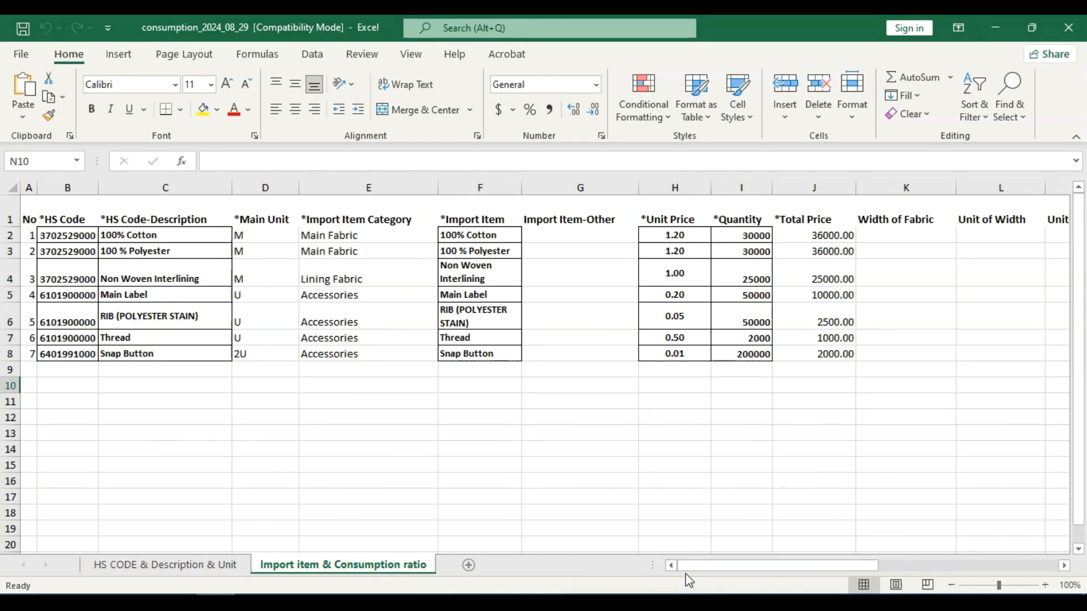
left_click(154, 339)
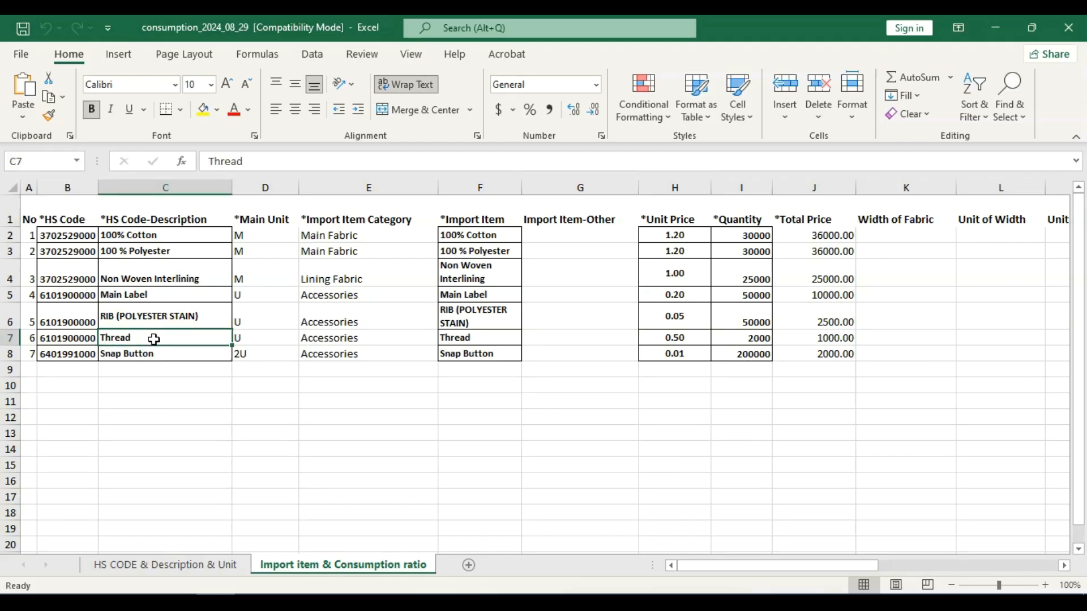
key("Right")
key("Right")
key("Right")
key("Right")
key("Right")
key("Right")
key("Right")
key("Right")
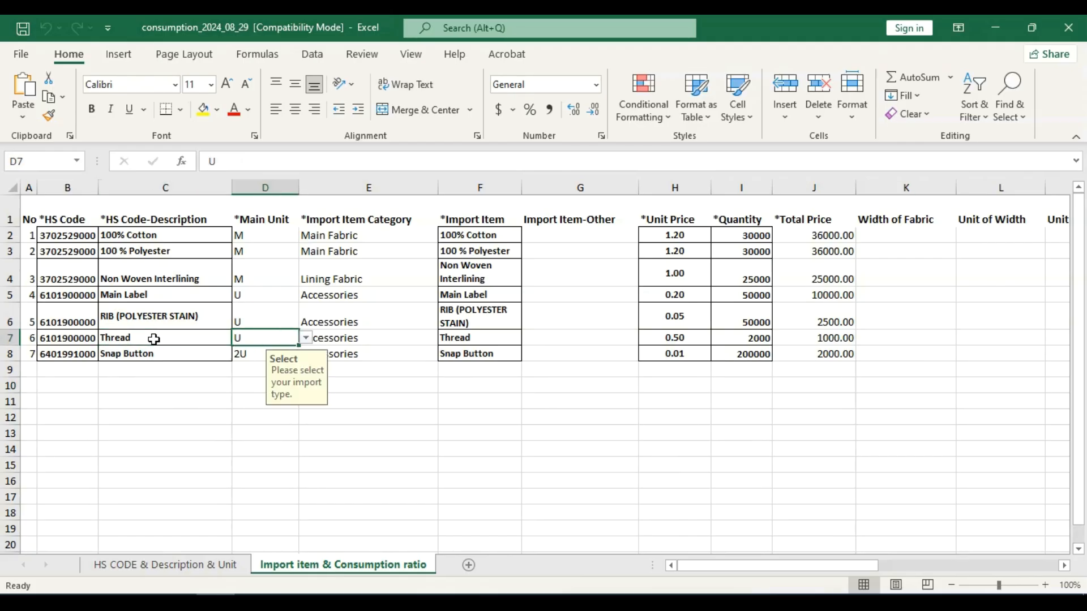
key("Right")
key("Right")
key("Right")
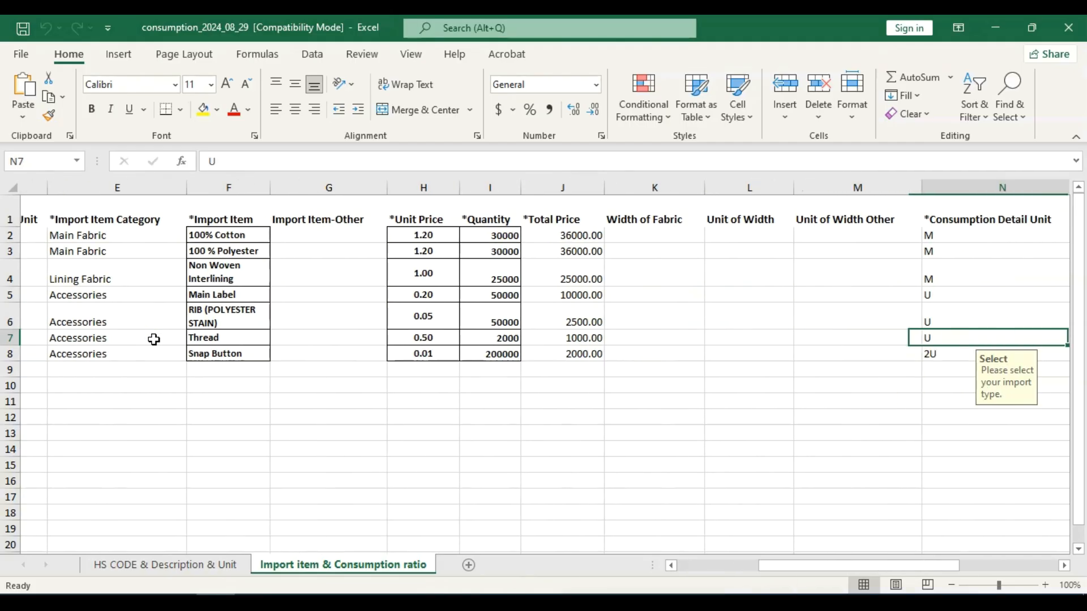
key("Right")
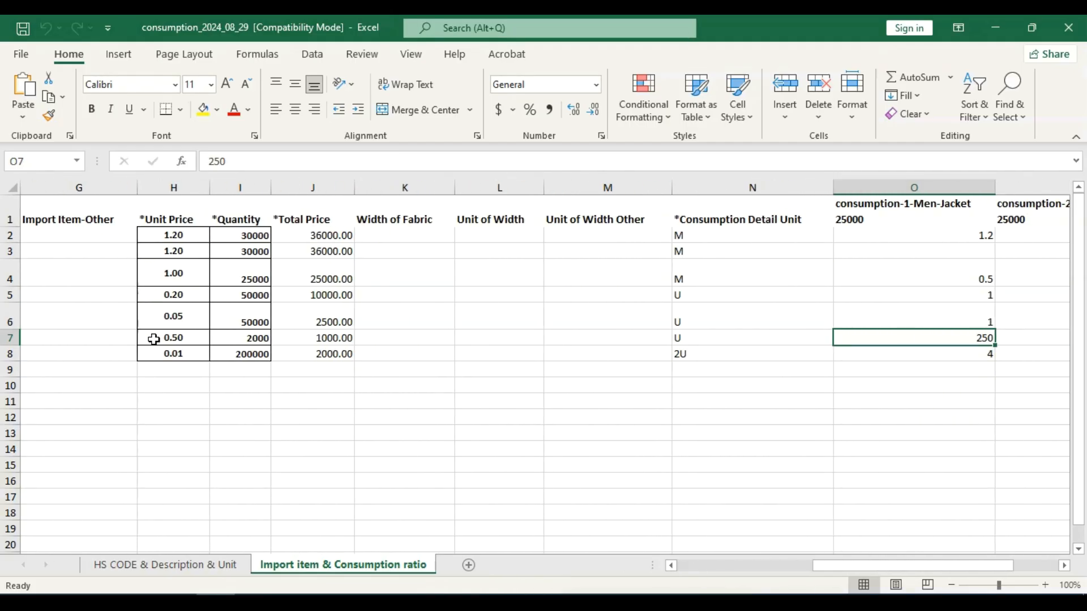
left_click(700, 336)
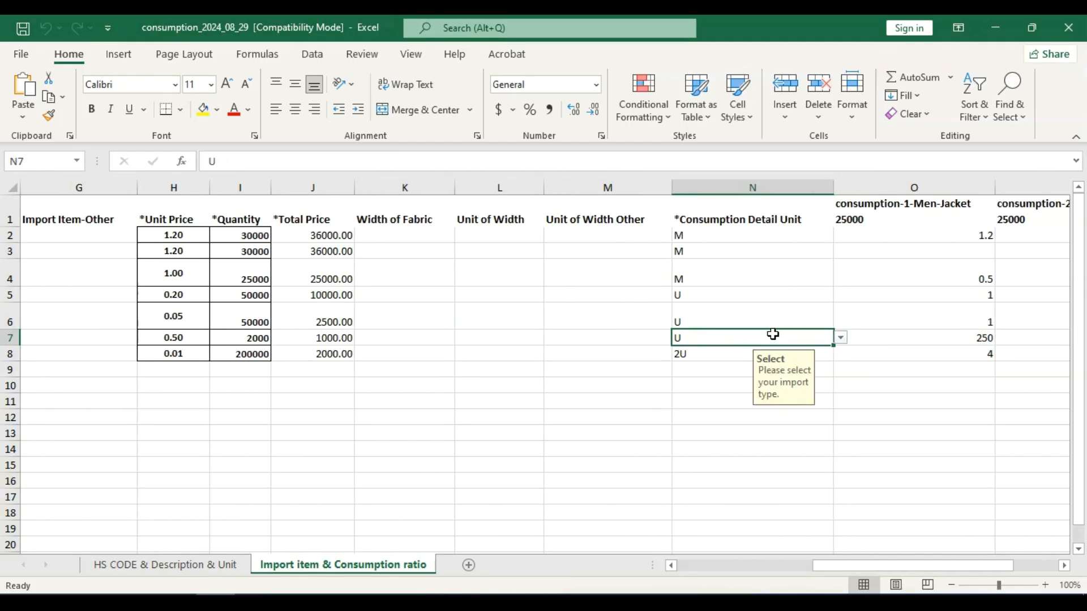
left_click(841, 338)
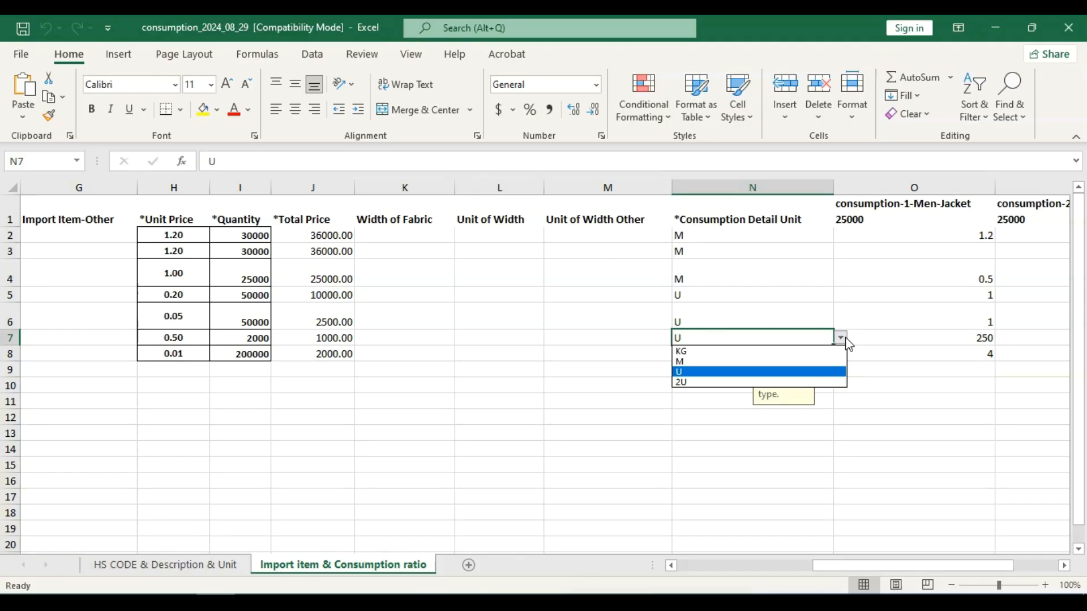
left_click(717, 362)
left_click(614, 385)
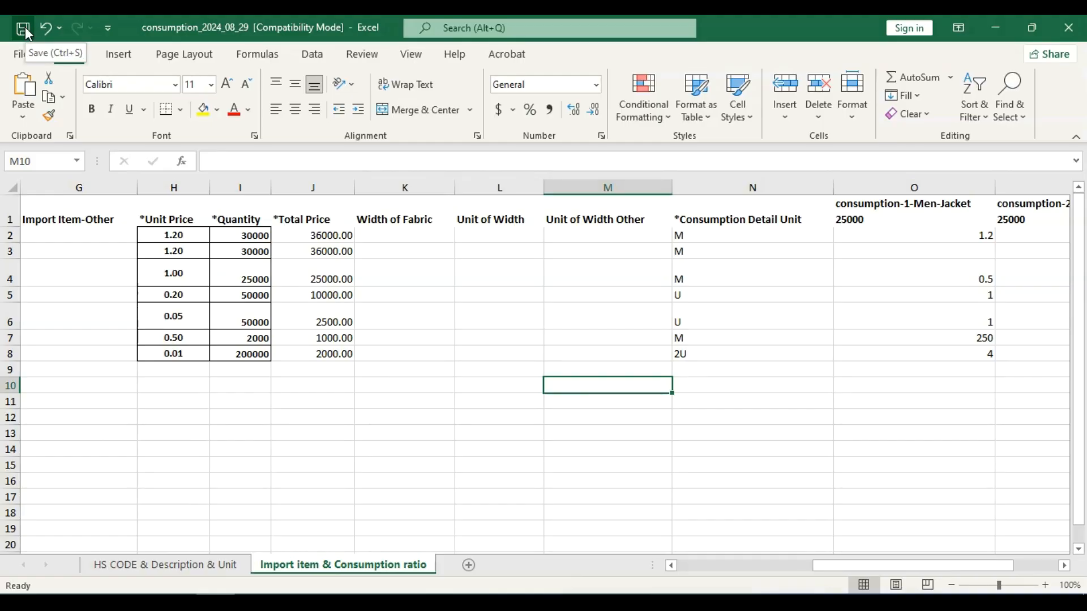
Save and close the consumption workbook and return to the Import Items page of the MGMA application in the browser.
left_click(25, 28)
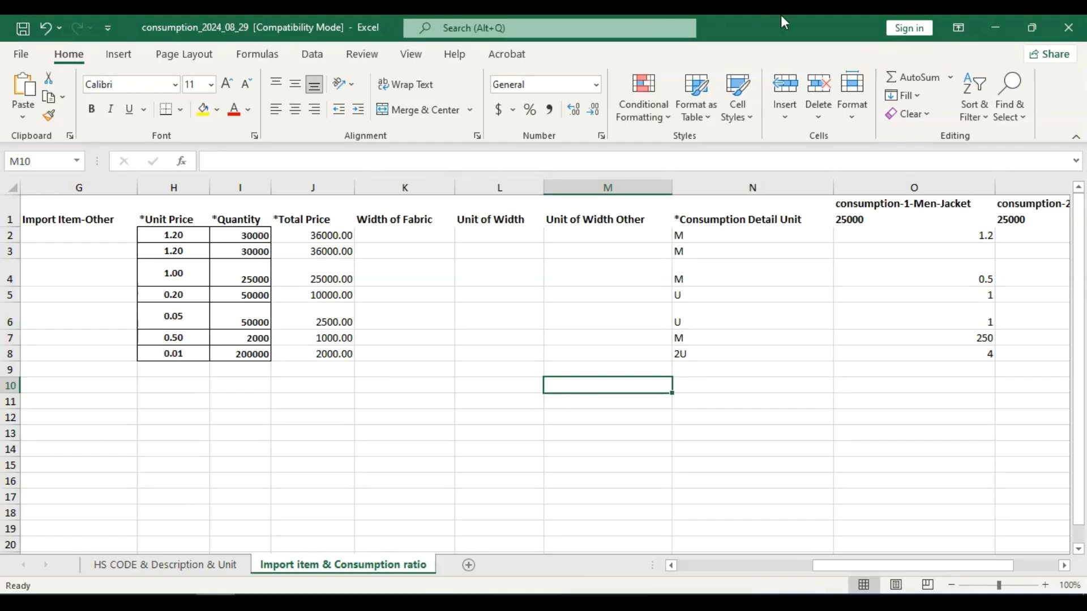
left_click(1070, 29)
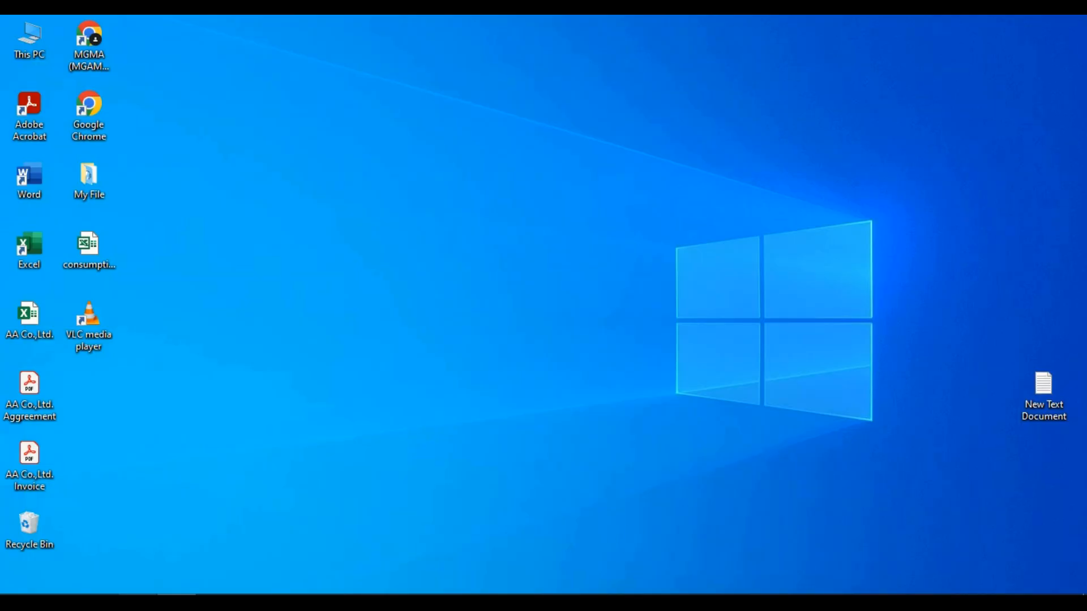
left_click(103, 566)
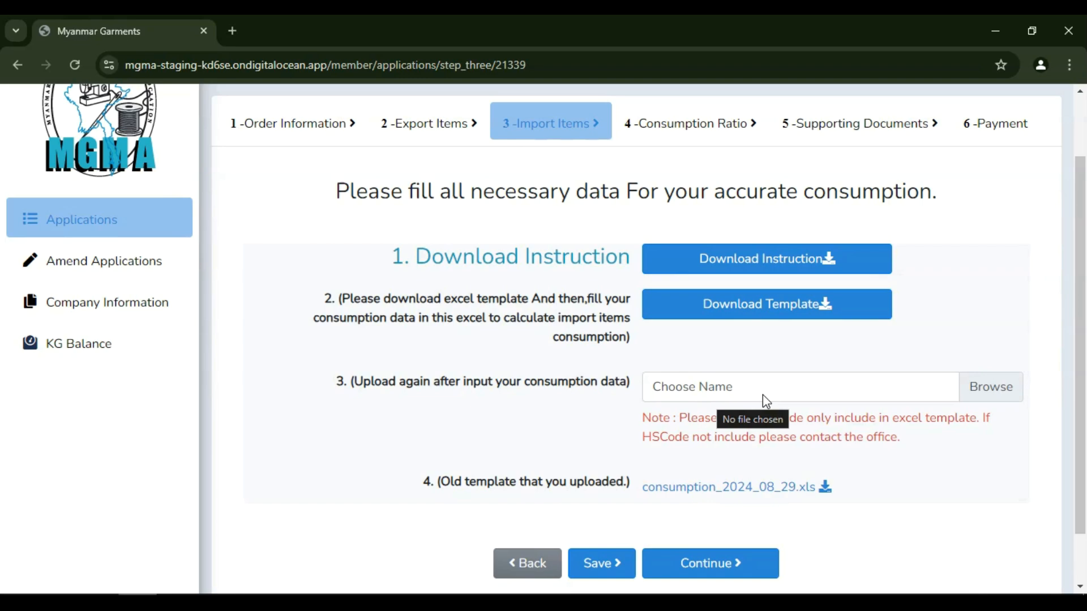
Select consumption_2024_08_29.xls from the Desktop as the new consumption data upload and save the import items.
left_click(836, 391)
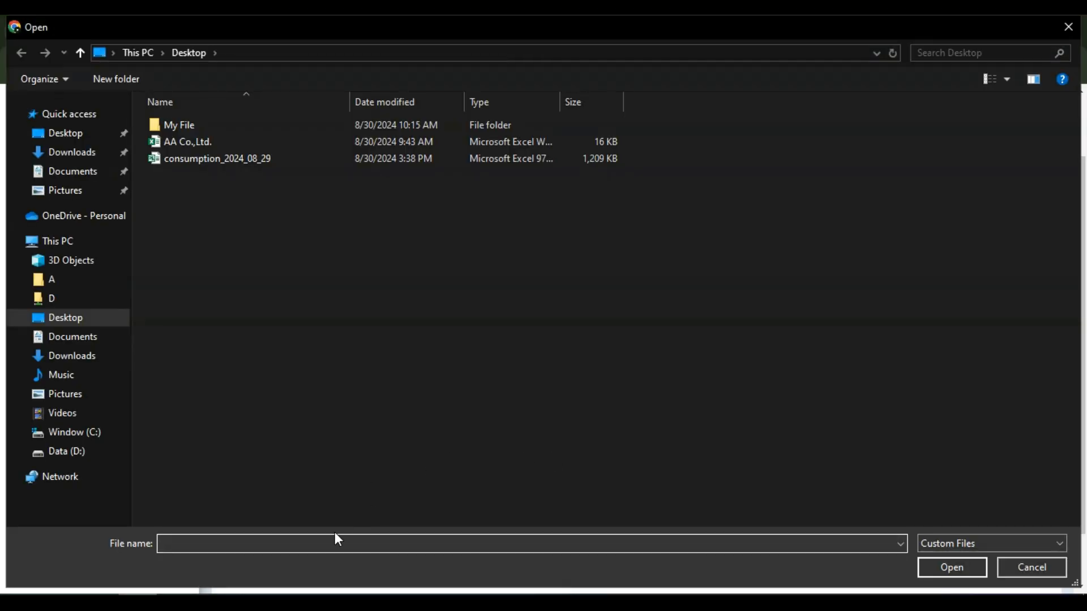
left_click(338, 539)
type("c")
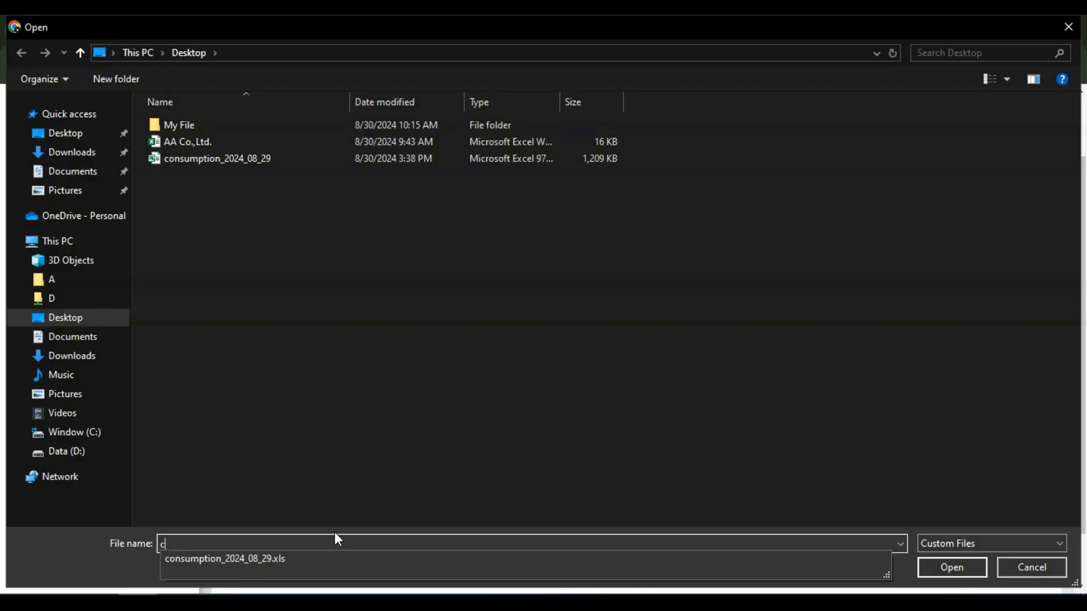
left_click(256, 559)
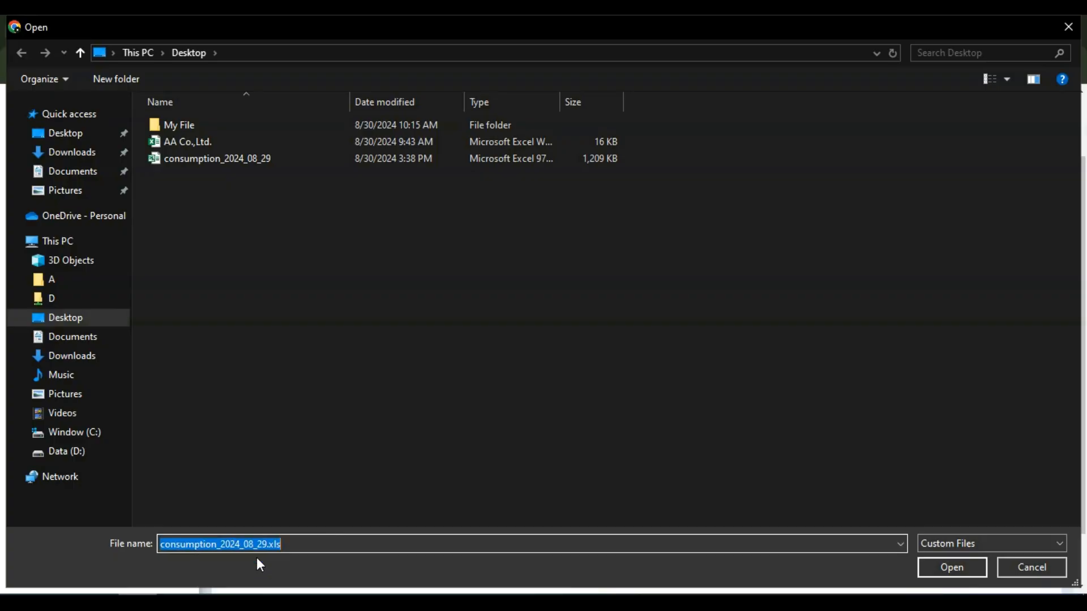
left_click(951, 562)
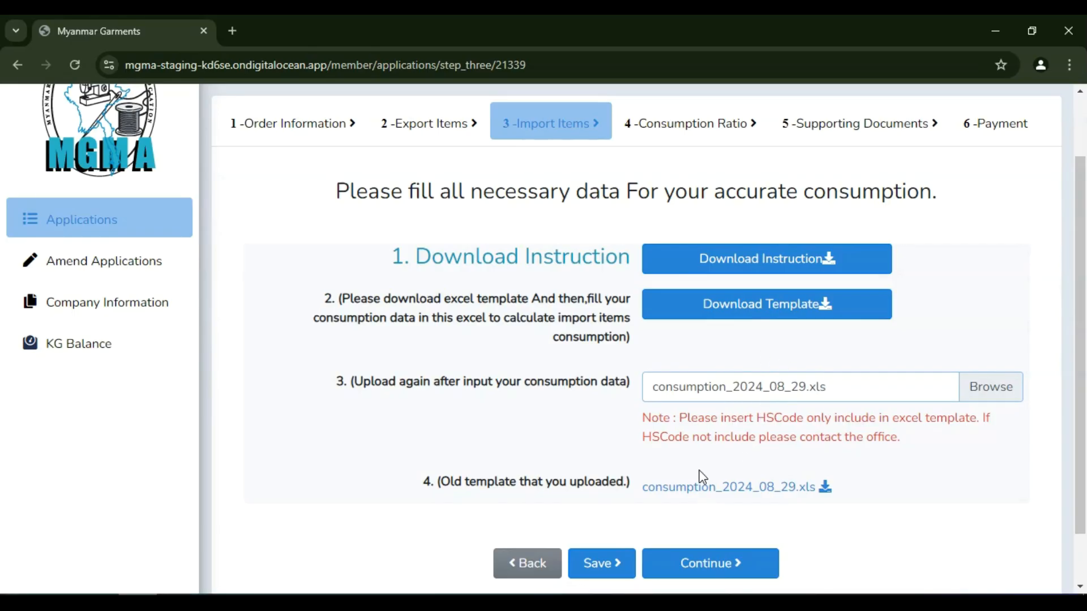
left_click(603, 569)
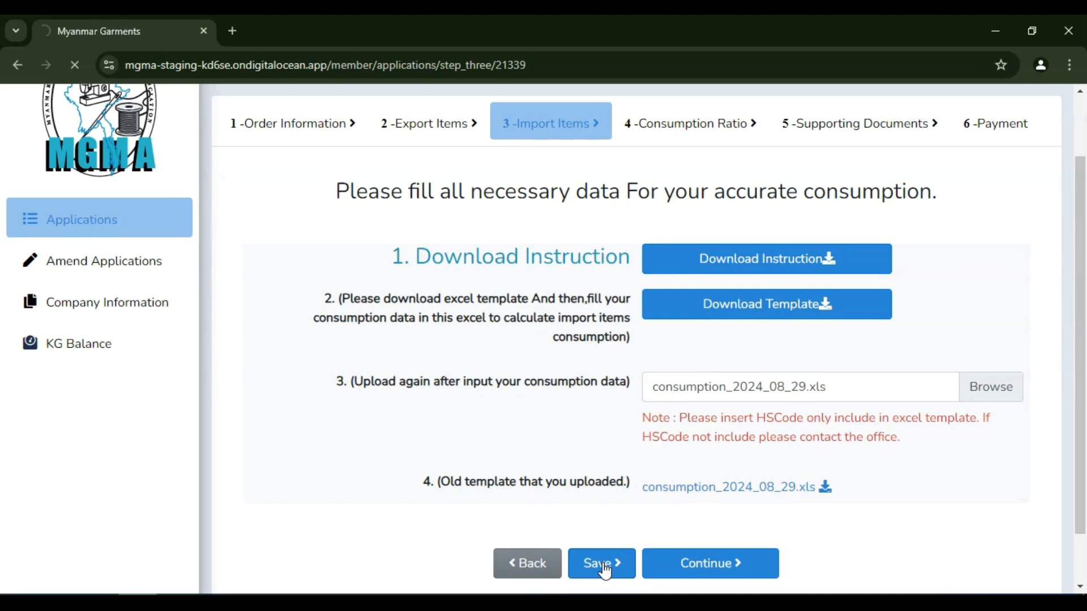
Check the consumption ratio tables of the Men and Ladies jackets, especially the Thread row's consumption unit and the admin comments.
scroll(623, 455, "down", 5)
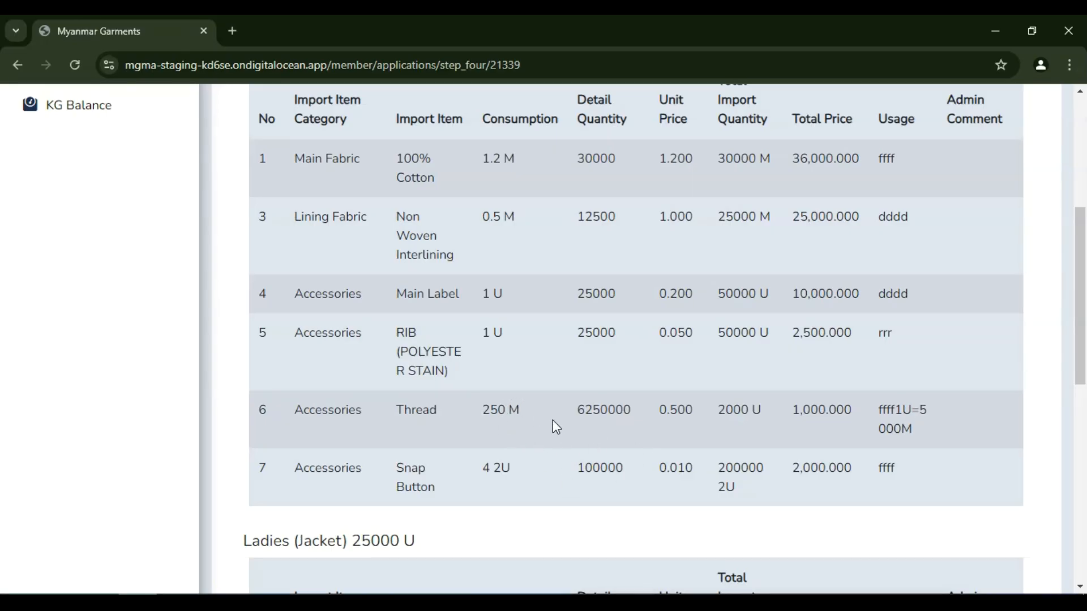
scroll(557, 427, "up", 1)
scroll(539, 412, "up", 1)
scroll(515, 478, "down", 1)
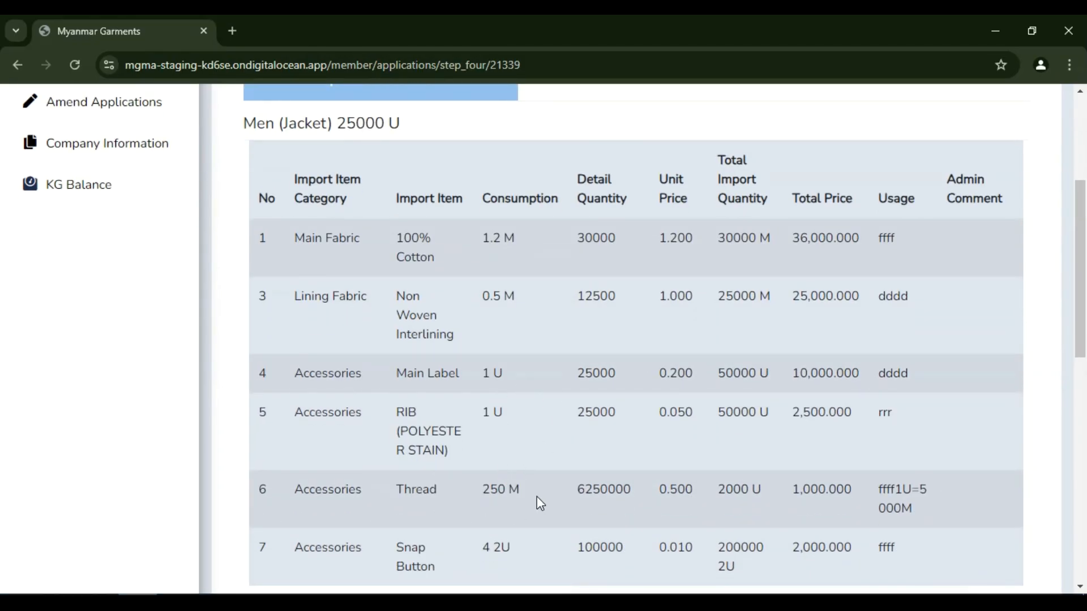
scroll(509, 501, "up", 1)
scroll(513, 505, "up", 2)
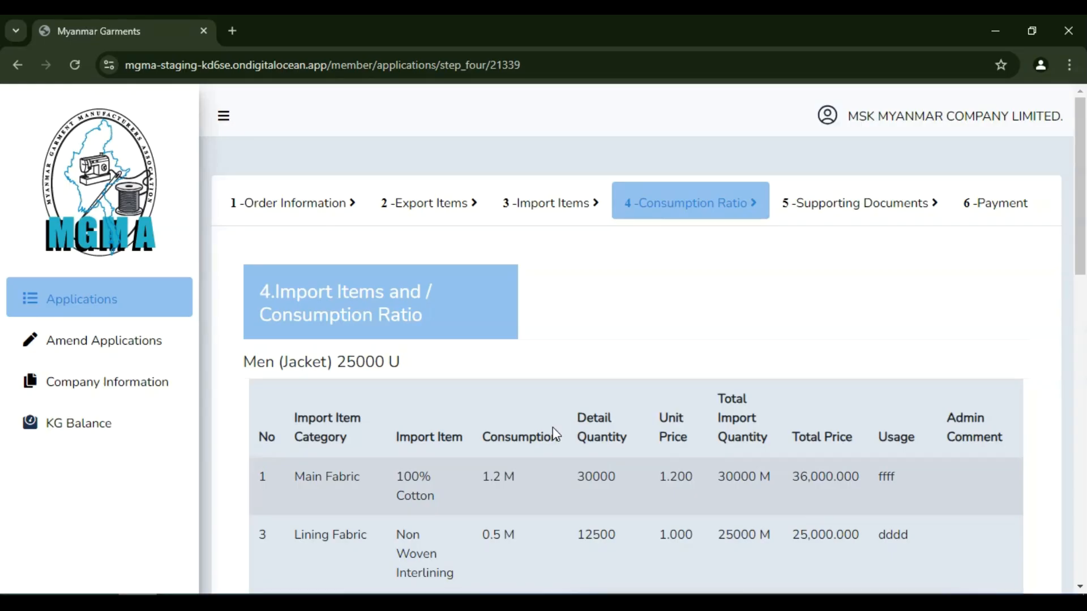
scroll(628, 416, "down", 10)
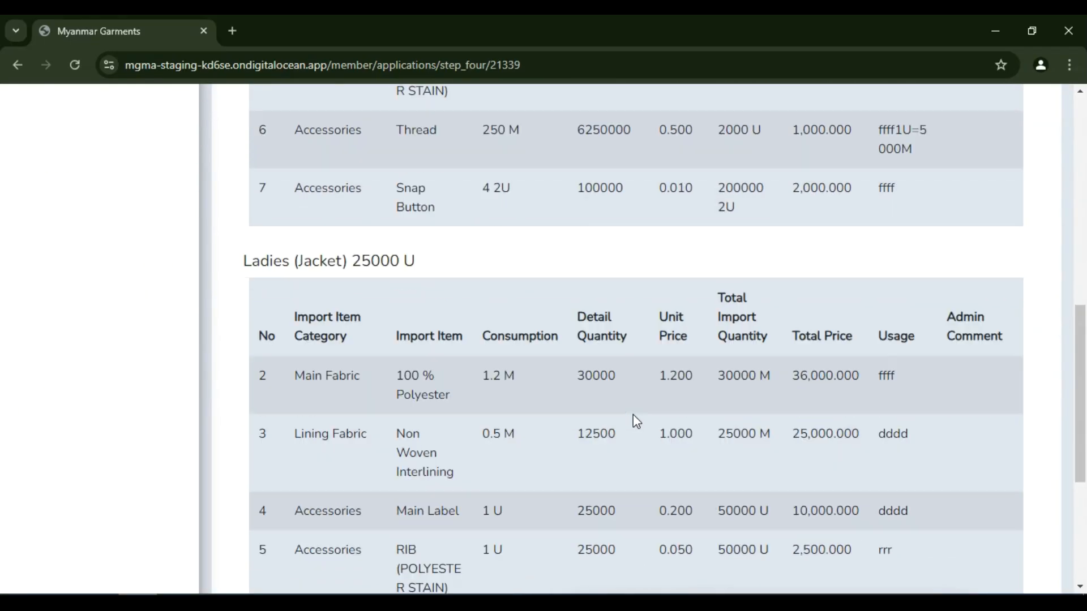
scroll(634, 416, "down", 3)
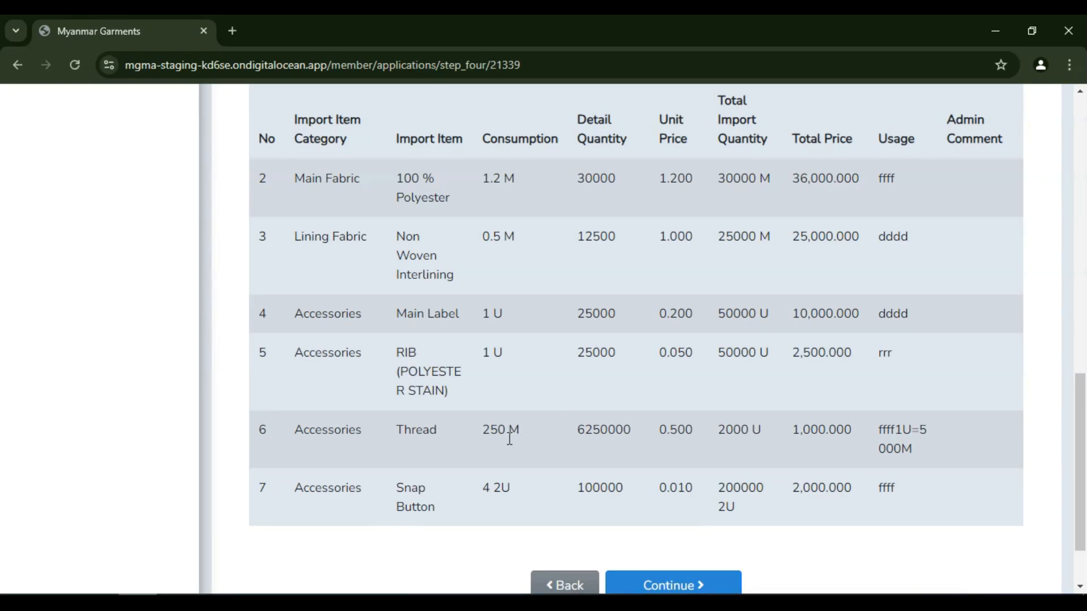
scroll(596, 473, "down", 2)
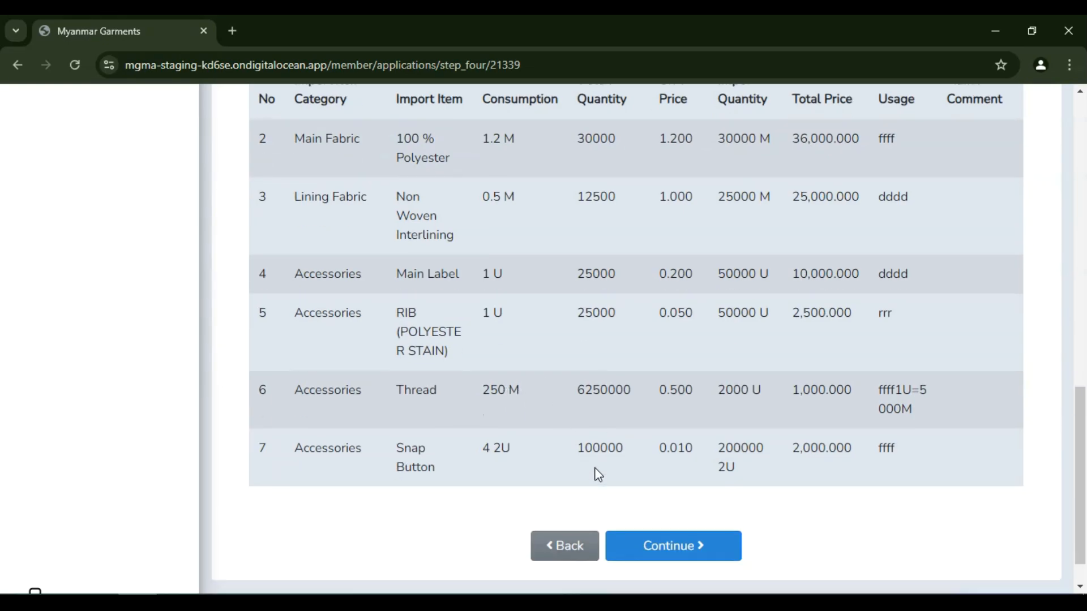
Continue past the supporting documents without changing them and reapply the corrected application.
left_click(679, 518)
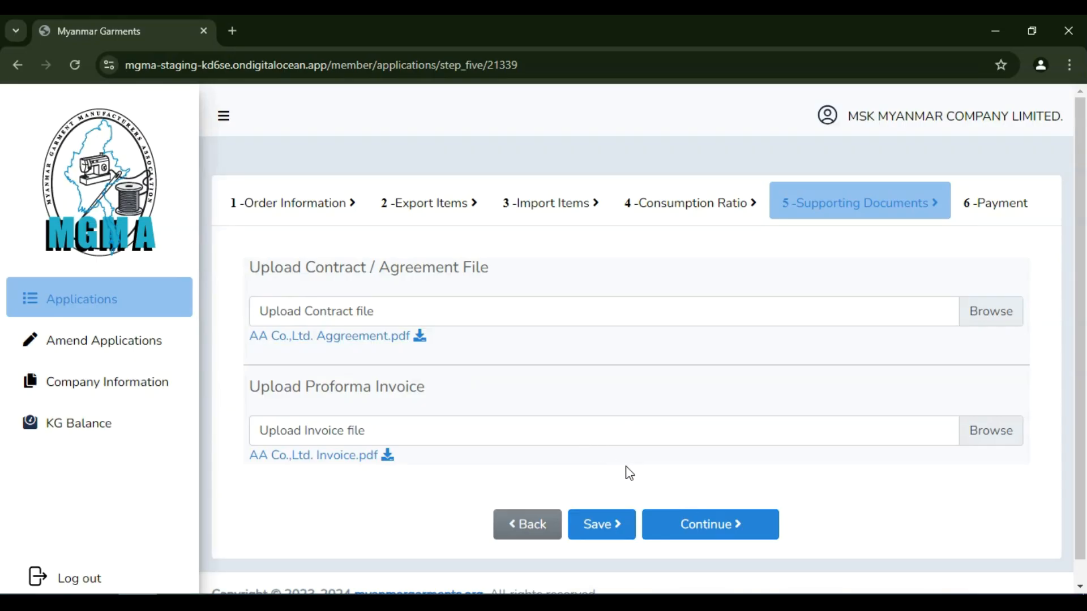
left_click(705, 532)
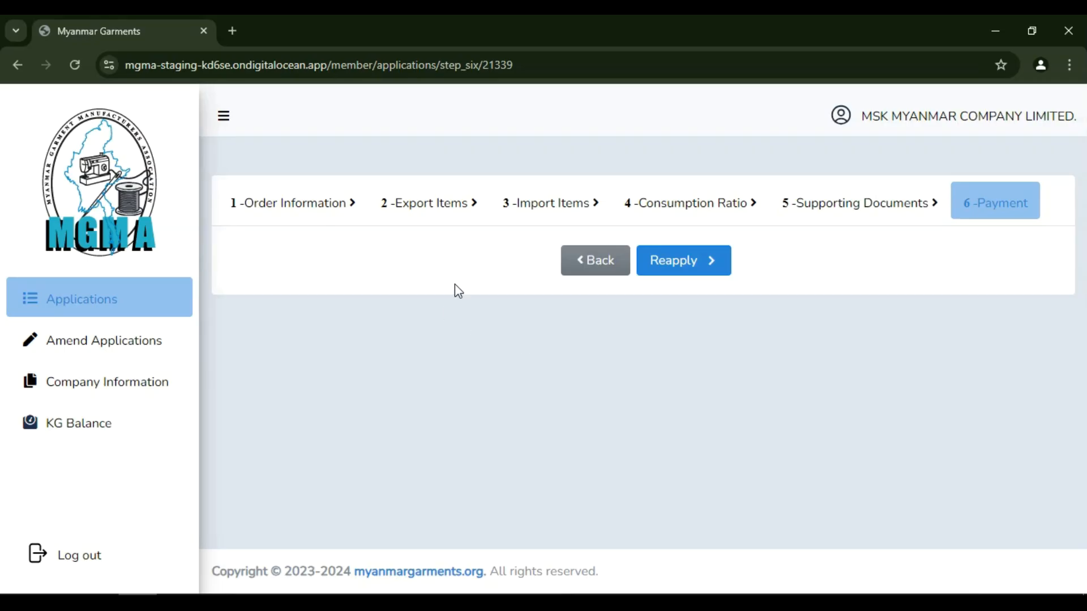
left_click(694, 268)
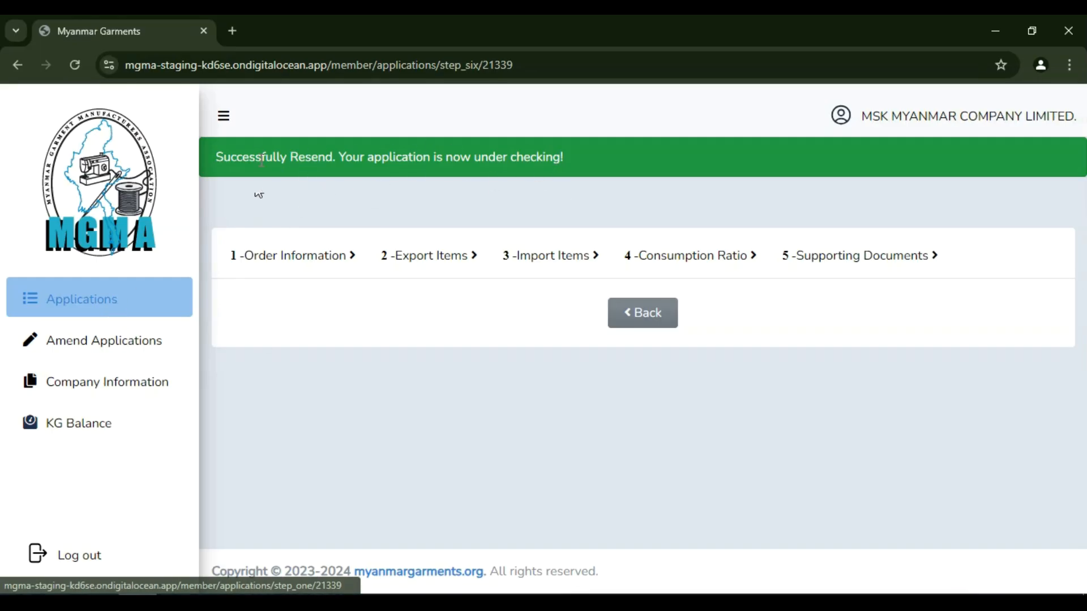
Return to the applications list and review its status categories and most recent entries.
left_click(120, 304)
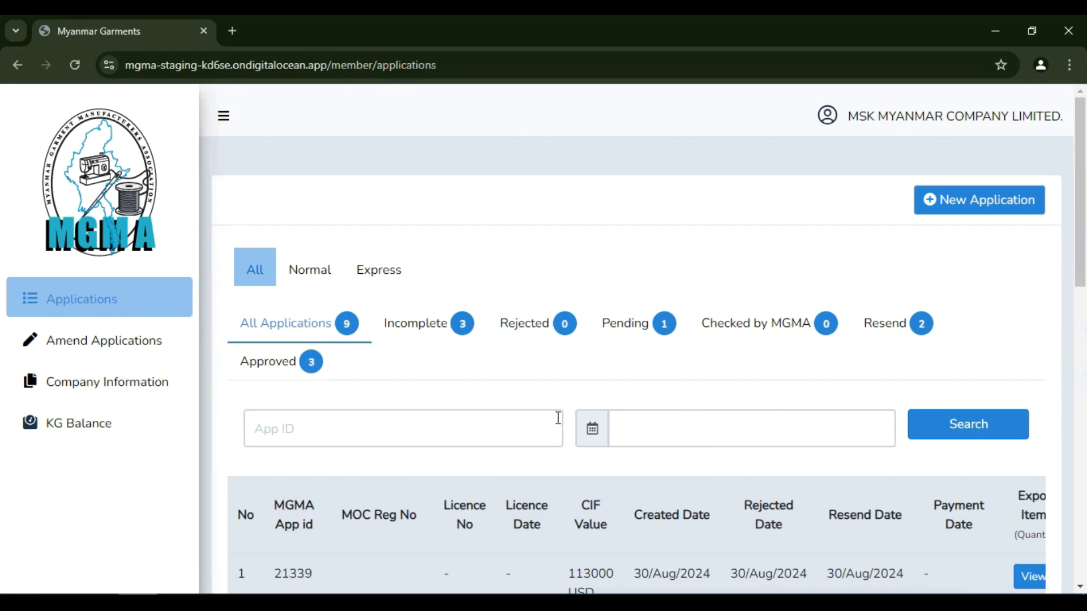
scroll(561, 444, "down", 1)
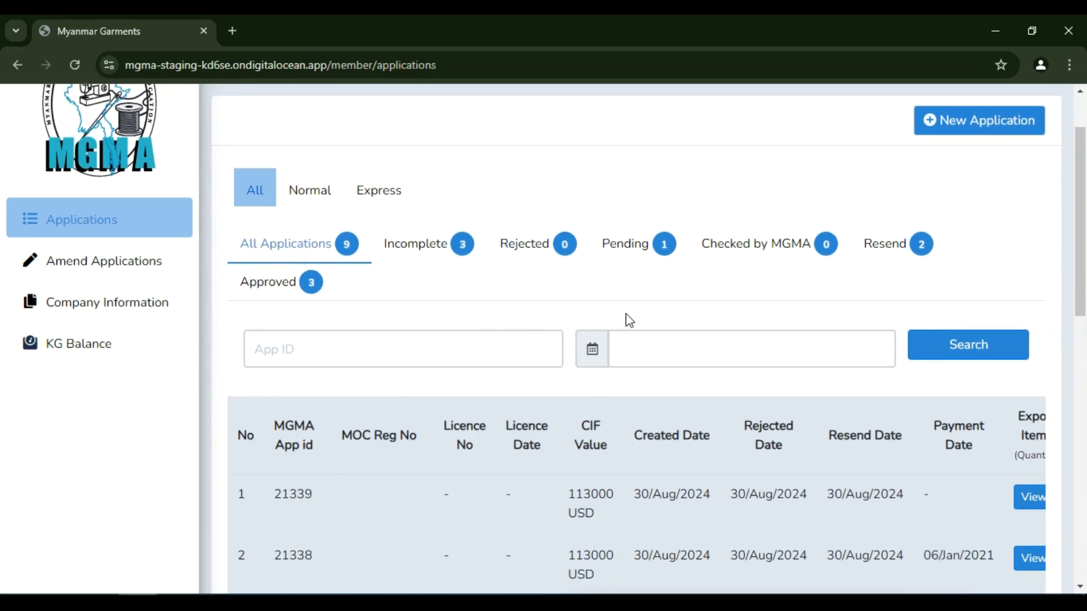
scroll(509, 405, "up", 1)
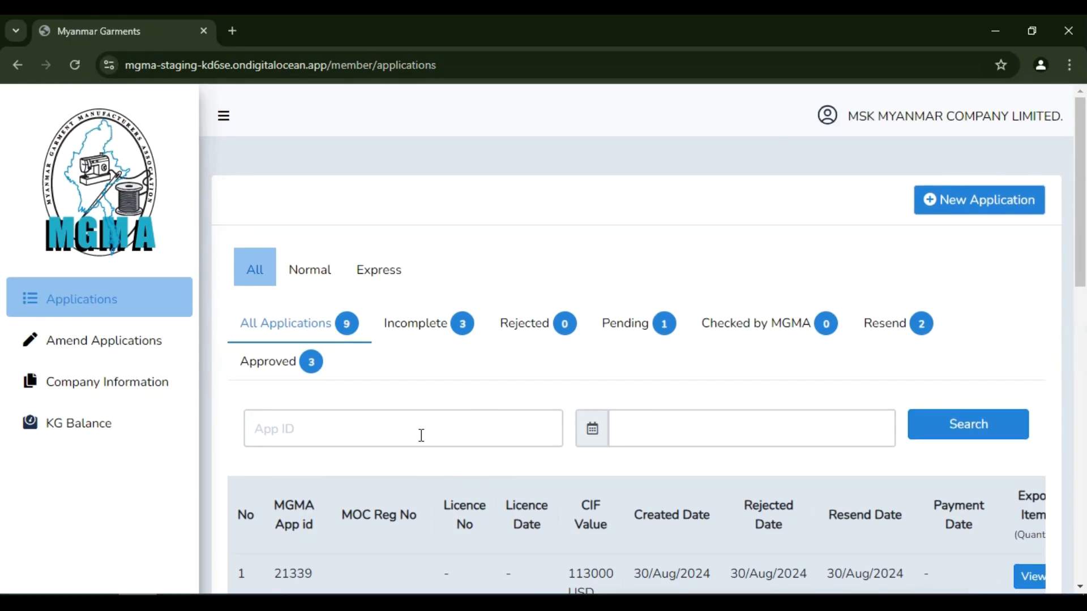
scroll(450, 444, "down", 2)
scroll(471, 439, "up", 1)
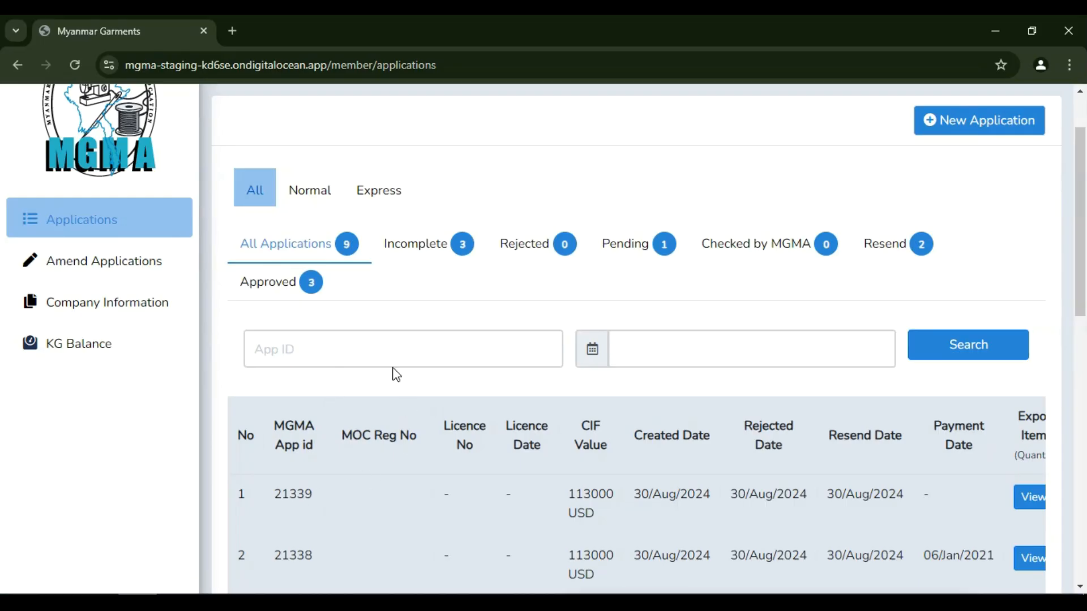
View the list of resent applications and the list of incomplete applications.
left_click(890, 256)
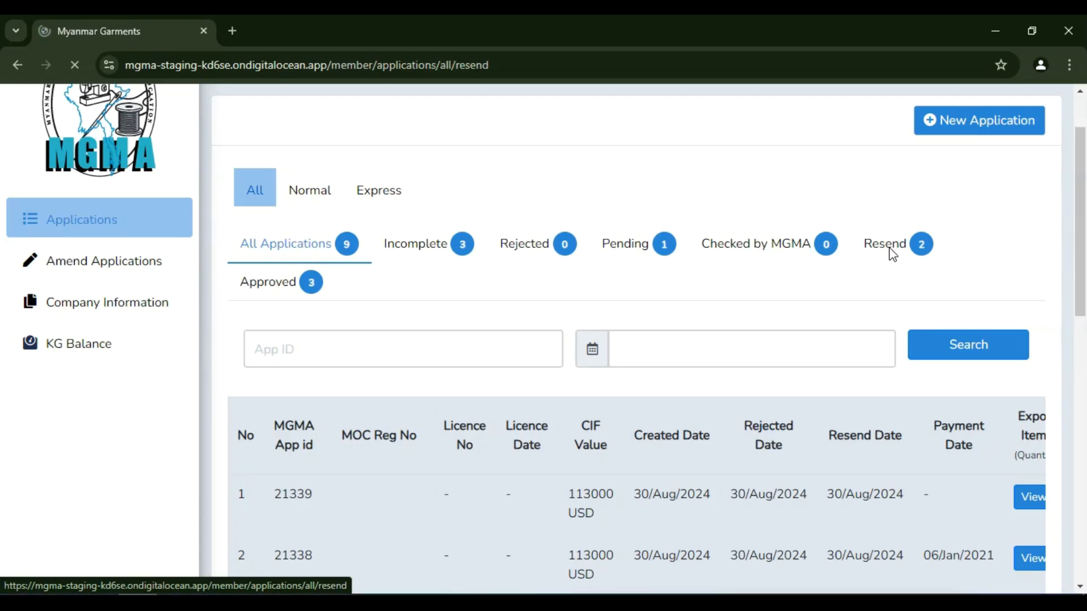
scroll(689, 454, "down", 3)
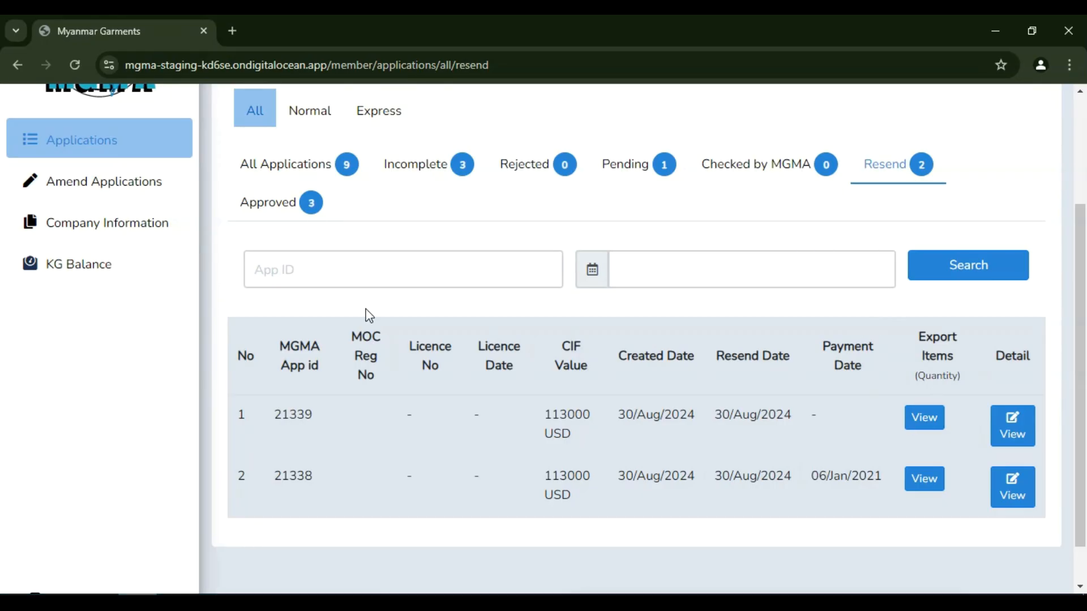
scroll(358, 334, "up", 2)
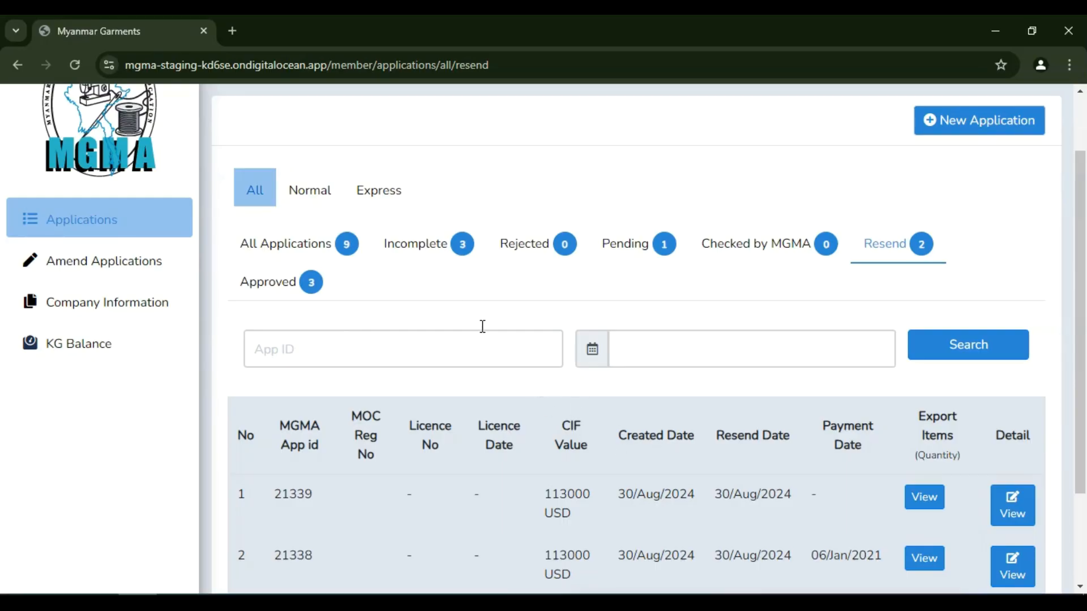
left_click(419, 247)
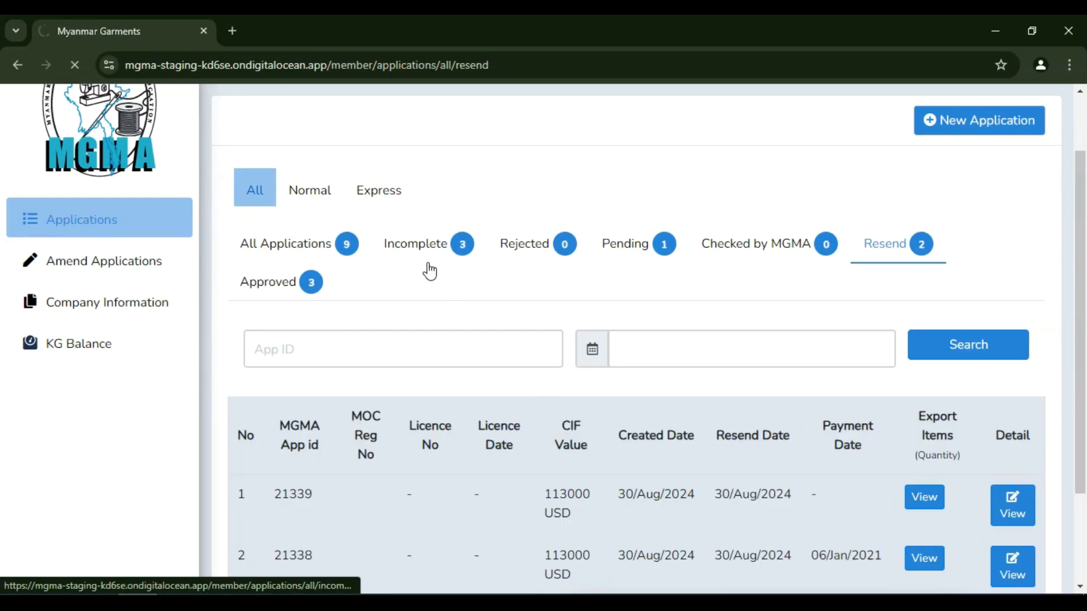
scroll(484, 406, "down", 3)
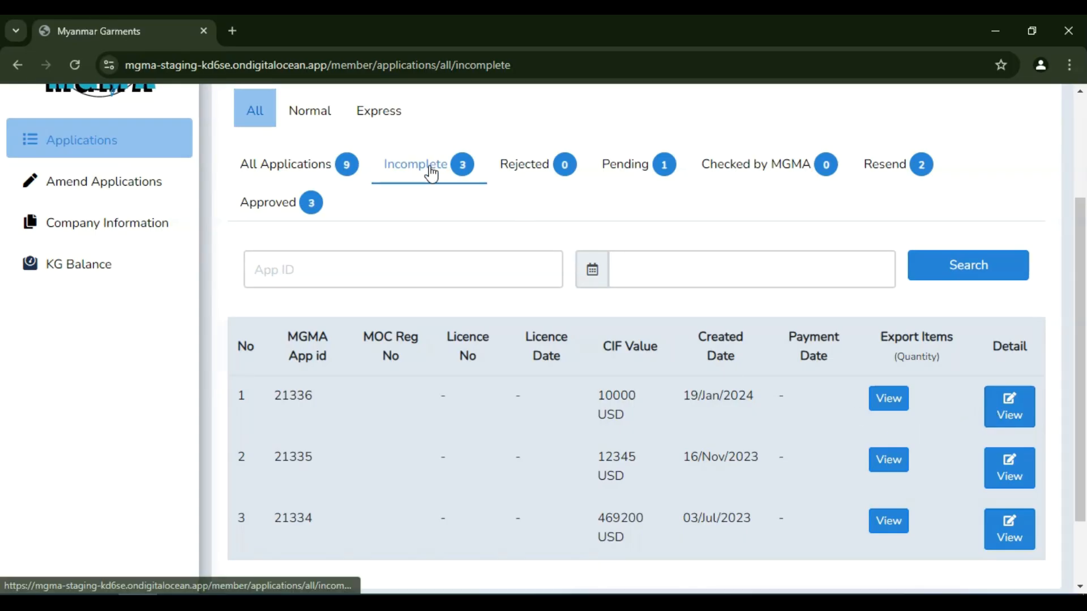
scroll(453, 242, "up", 3)
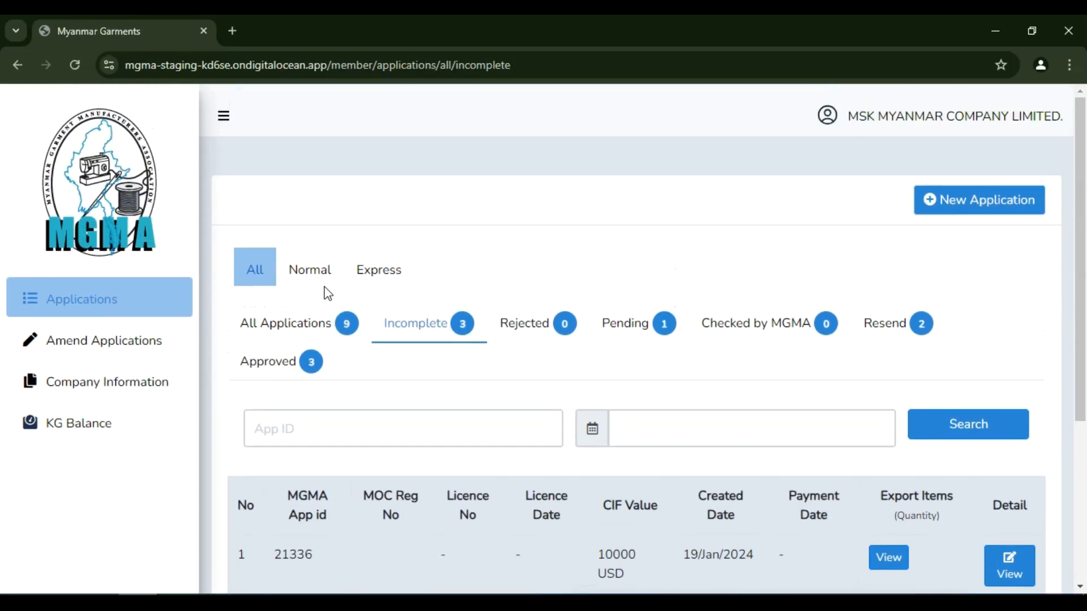
Show the list of all applications and bring its status and detail columns into view.
left_click(269, 333)
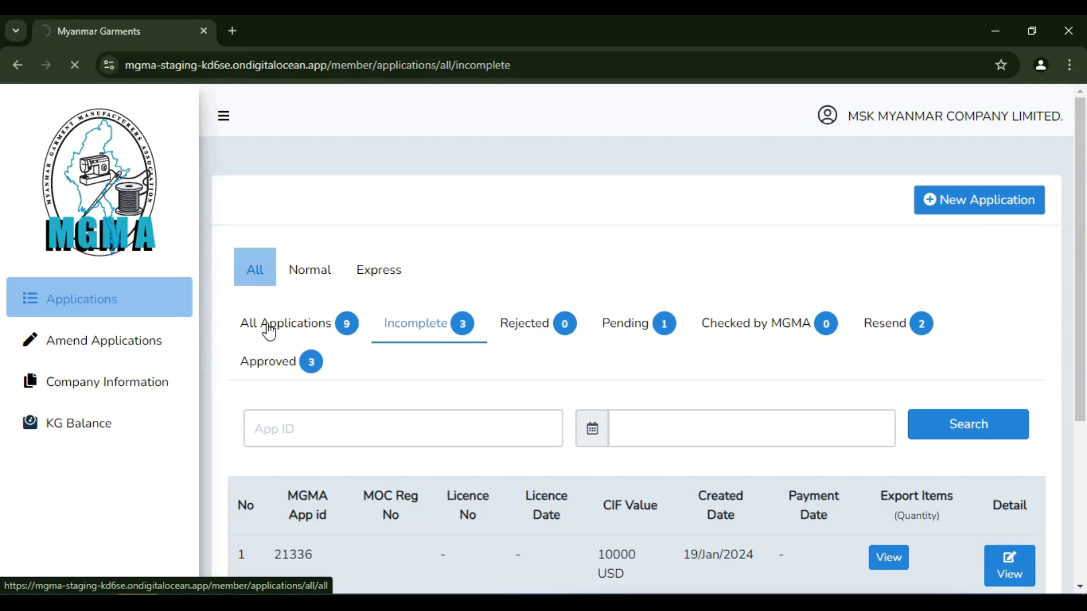
scroll(545, 459, "down", 4)
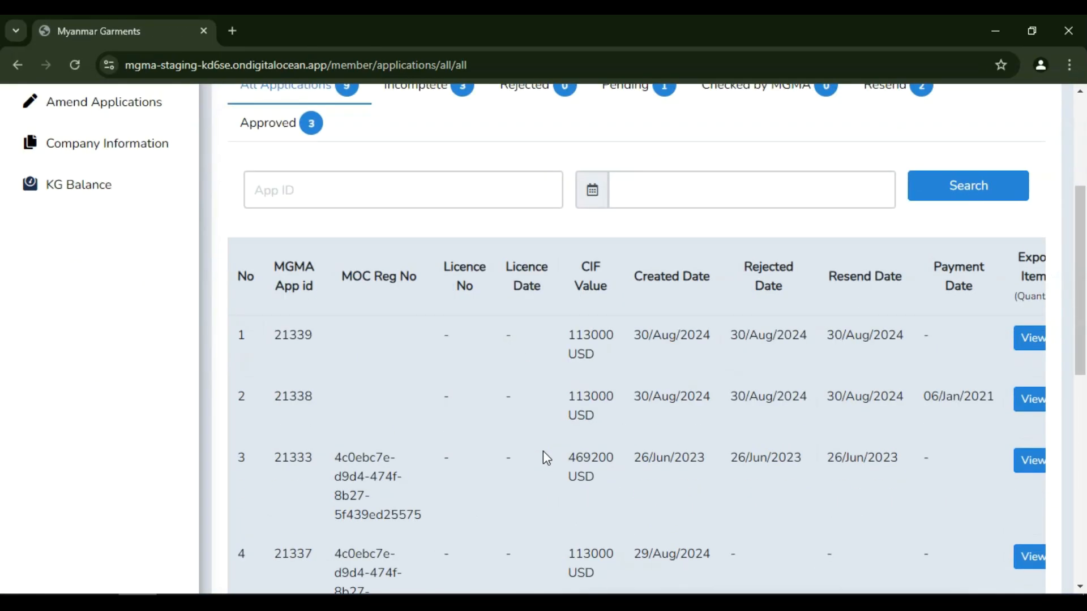
scroll(544, 455, "up", 1)
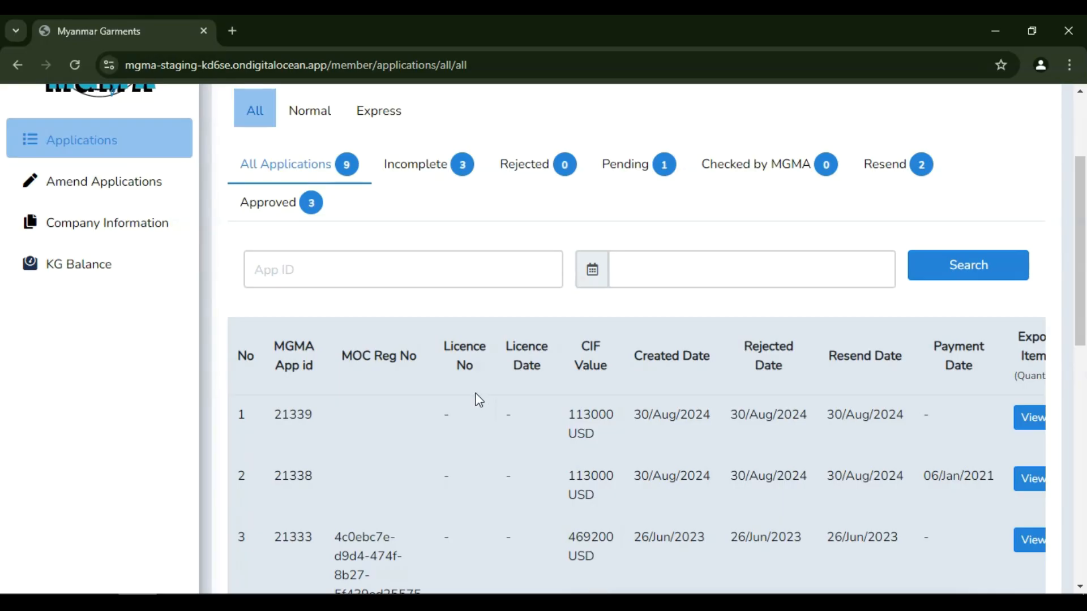
scroll(502, 413, "down", 10)
left_click_drag(599, 480, 806, 467)
scroll(806, 467, "up", 8)
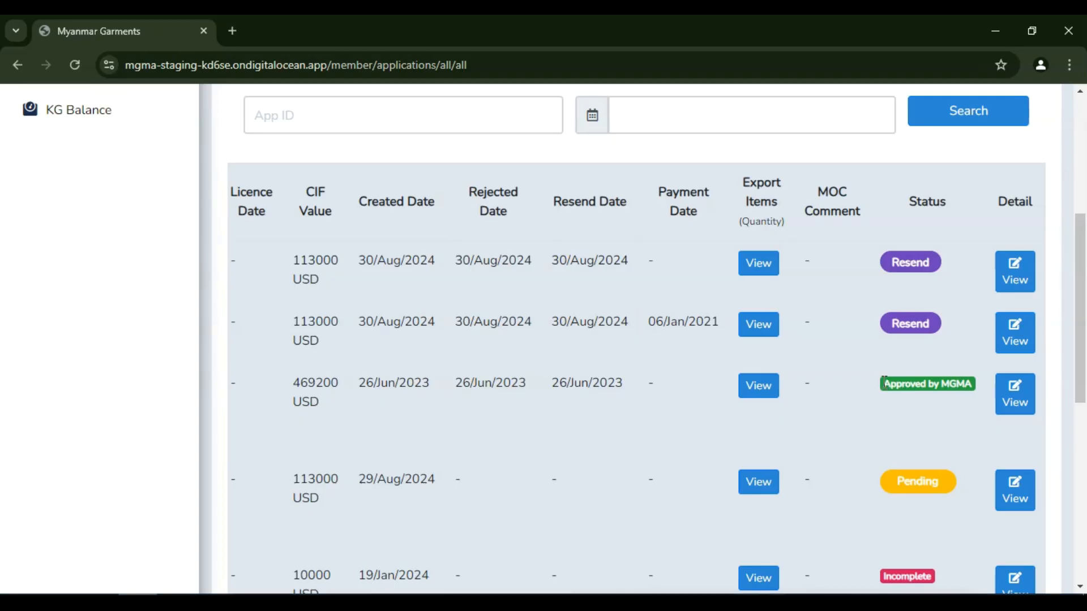
Examine the status of every application in the full list, from the top entries to the last one.
scroll(891, 380, "down", 7)
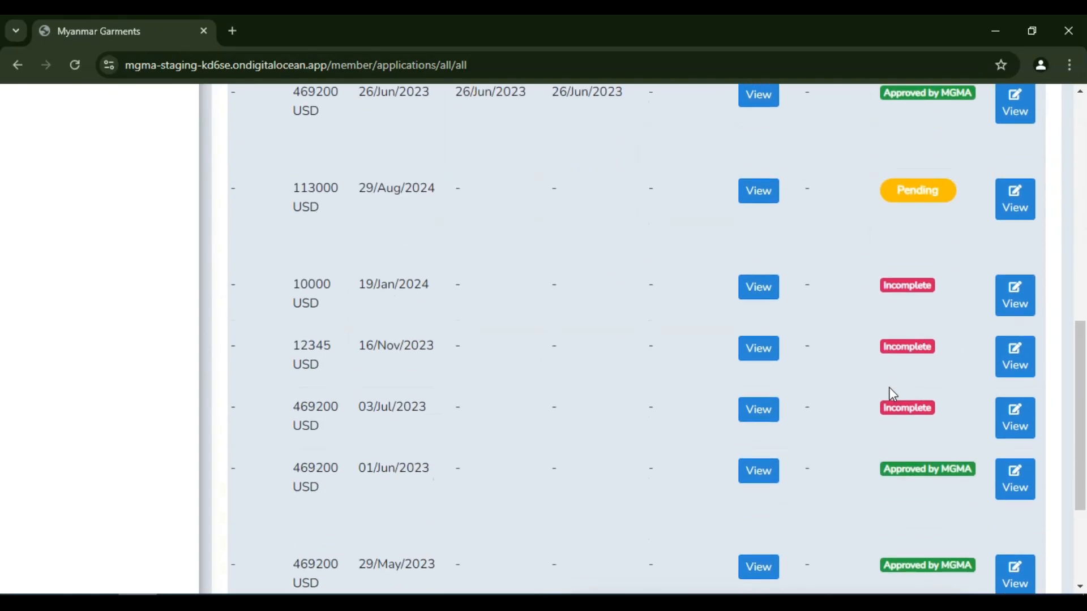
scroll(894, 408, "down", 2)
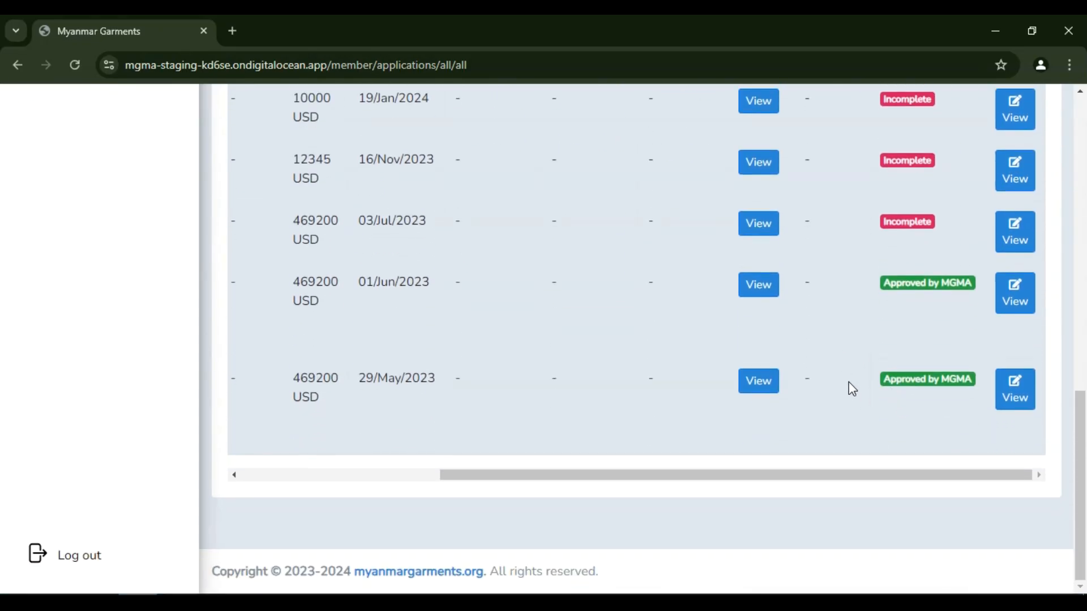
scroll(889, 348, "up", 6)
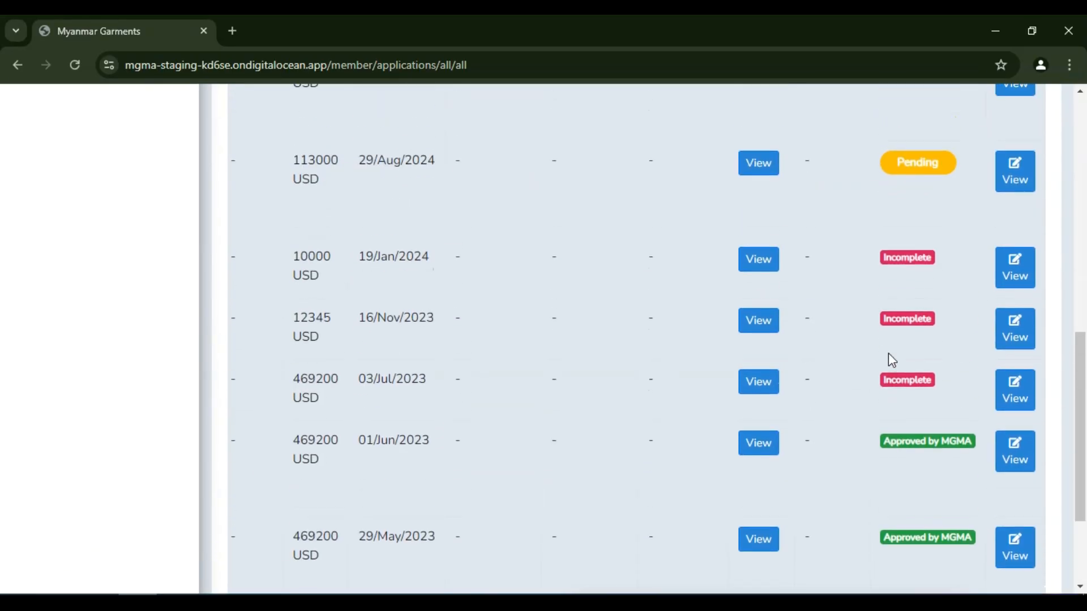
scroll(879, 353, "up", 2)
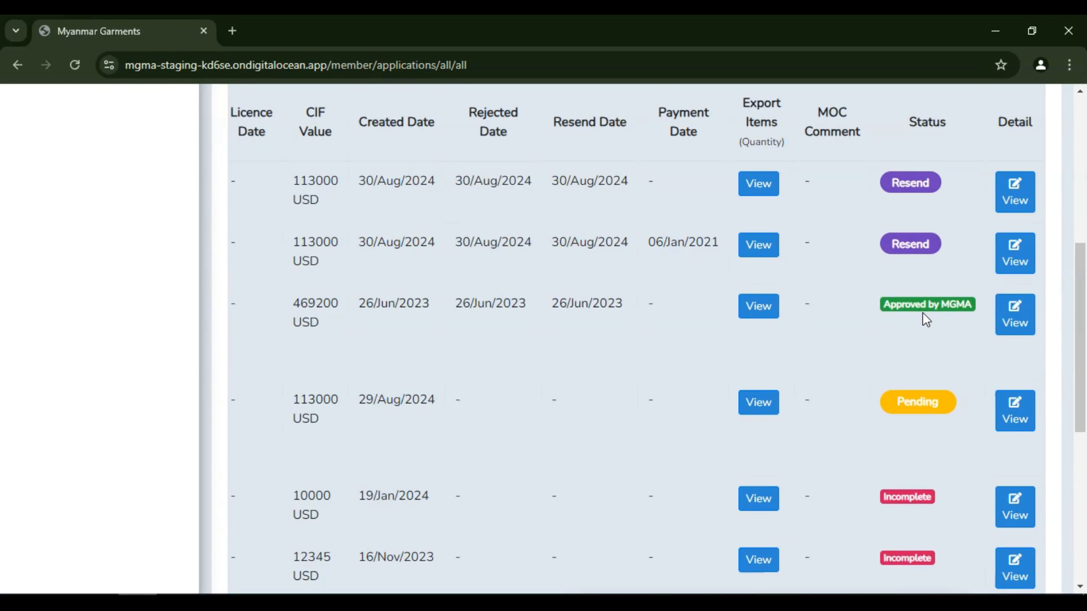
scroll(899, 291, "up", 2)
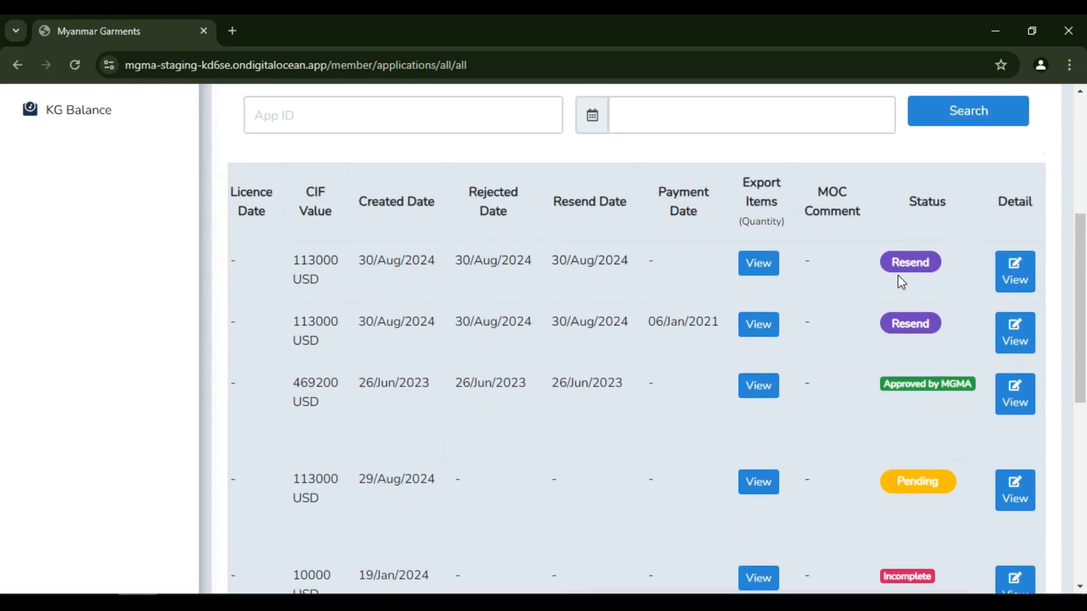
scroll(874, 440, "down", 3)
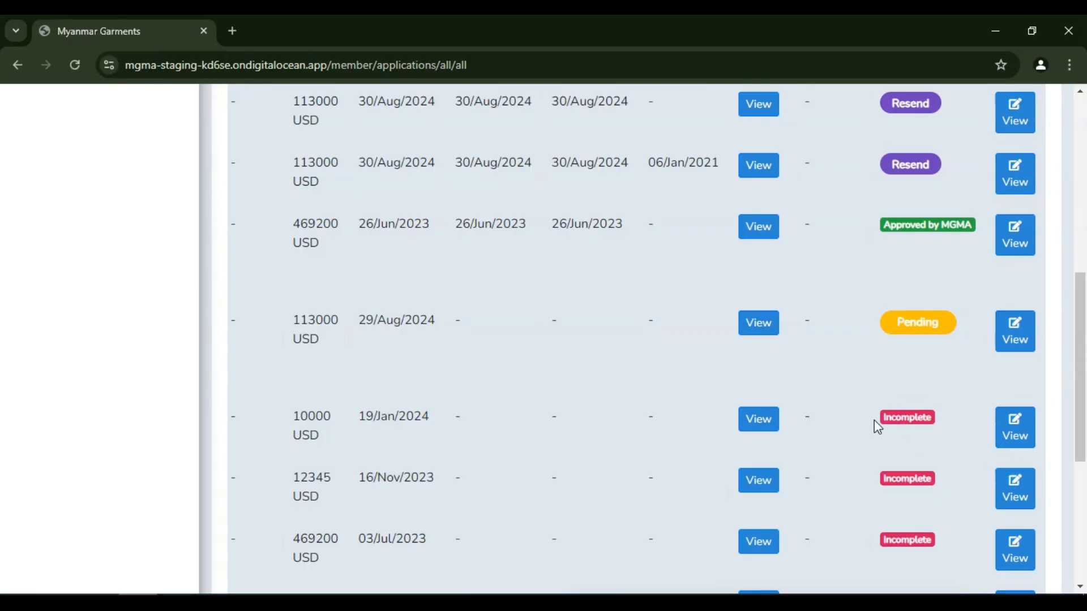
scroll(874, 420, "up", 4)
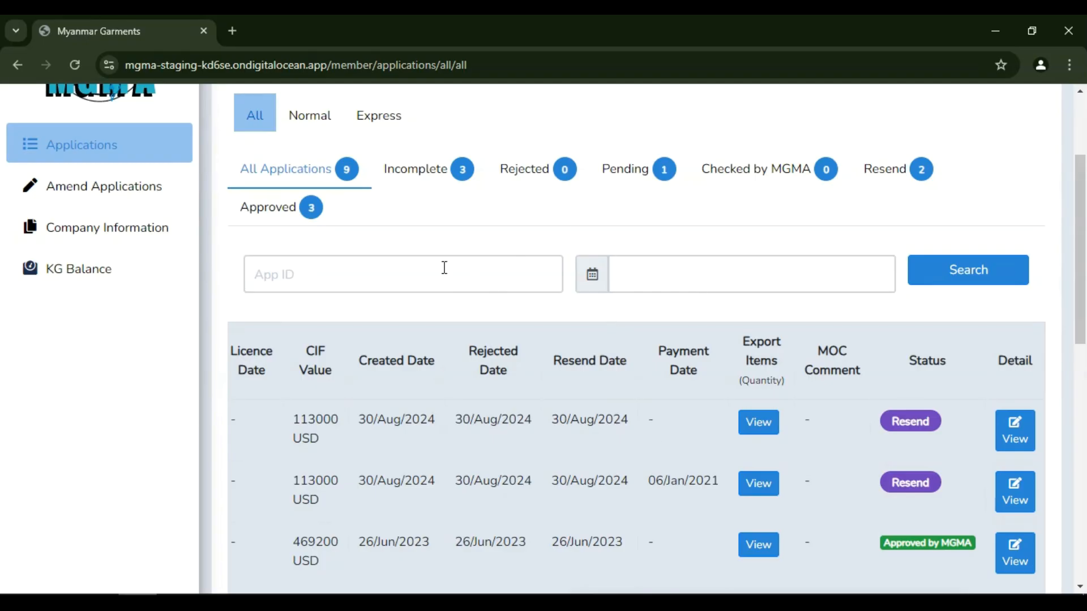
Review the status categories again and compare the created, rejected, resend and payment dates with the statuses of the listed applications.
scroll(443, 267, "up", 3)
scroll(589, 443, "down", 2)
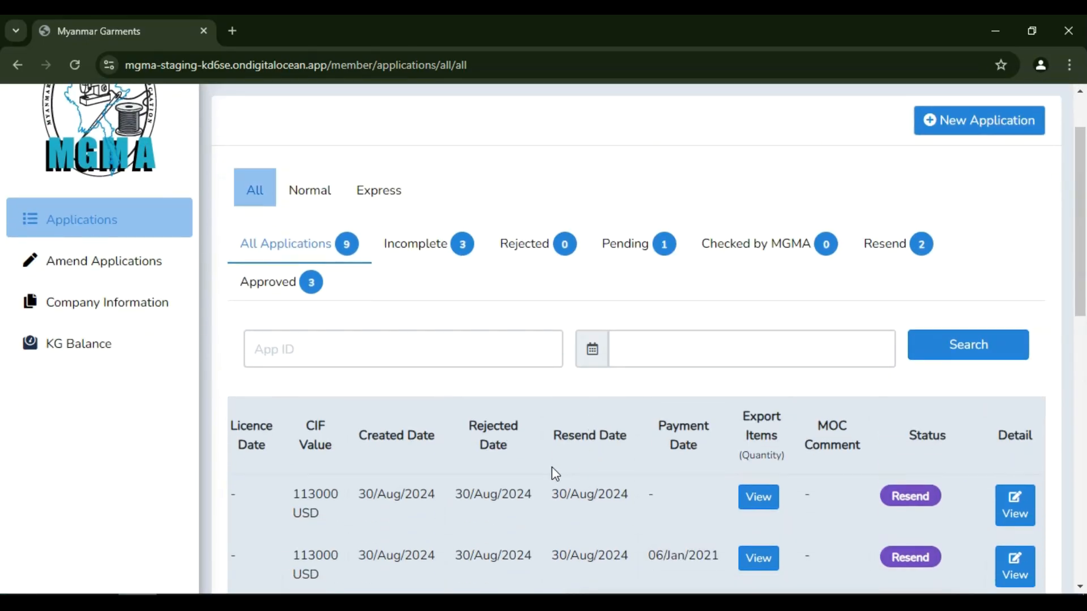
scroll(594, 487, "down", 3)
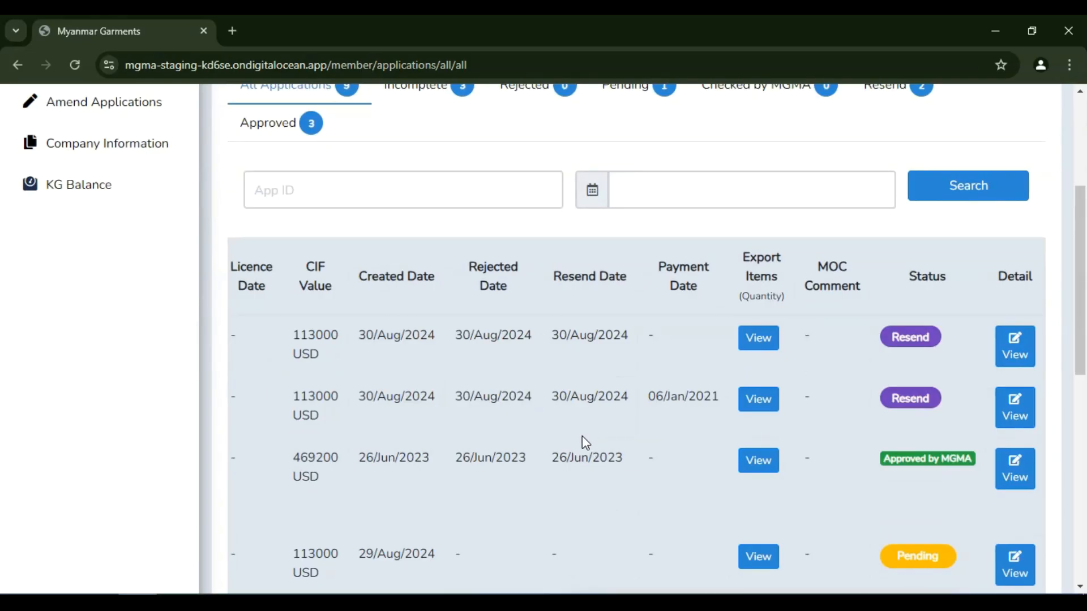
scroll(614, 426, "down", 3)
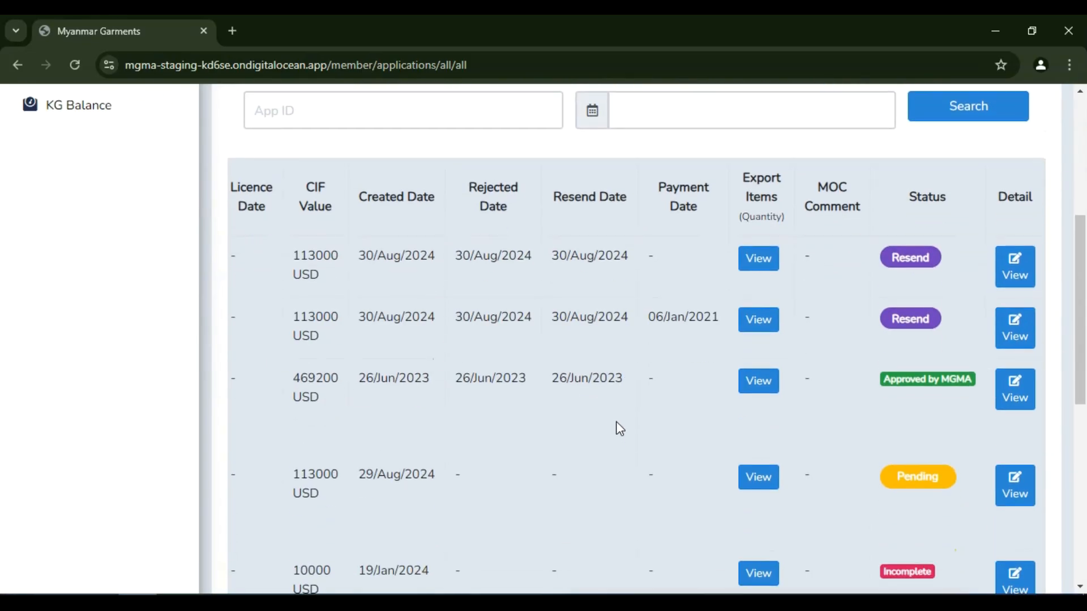
scroll(614, 426, "down", 3)
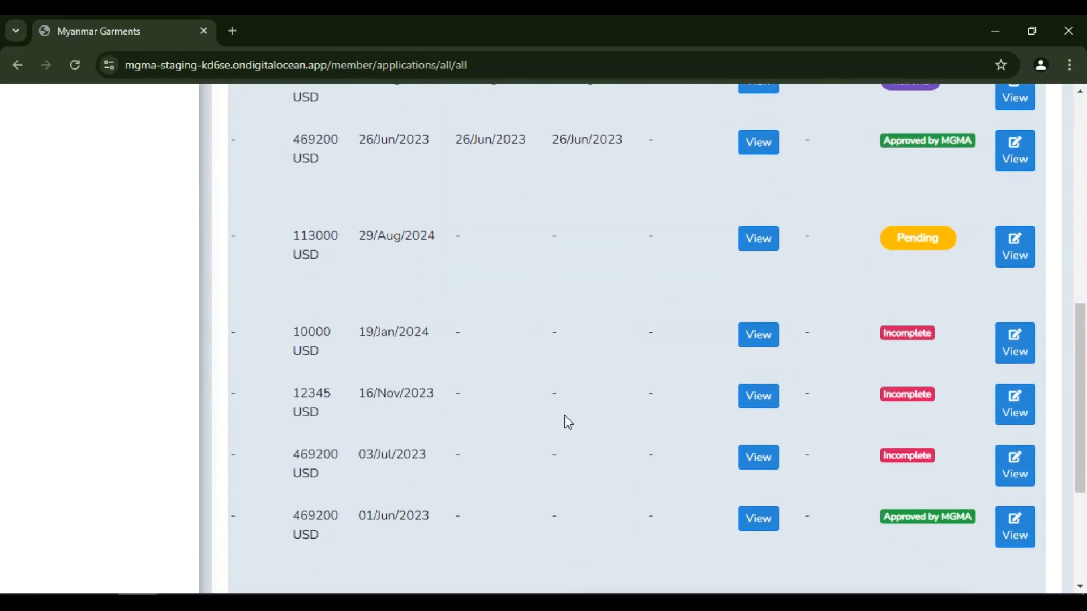
scroll(568, 422, "up", 2)
scroll(565, 415, "up", 4)
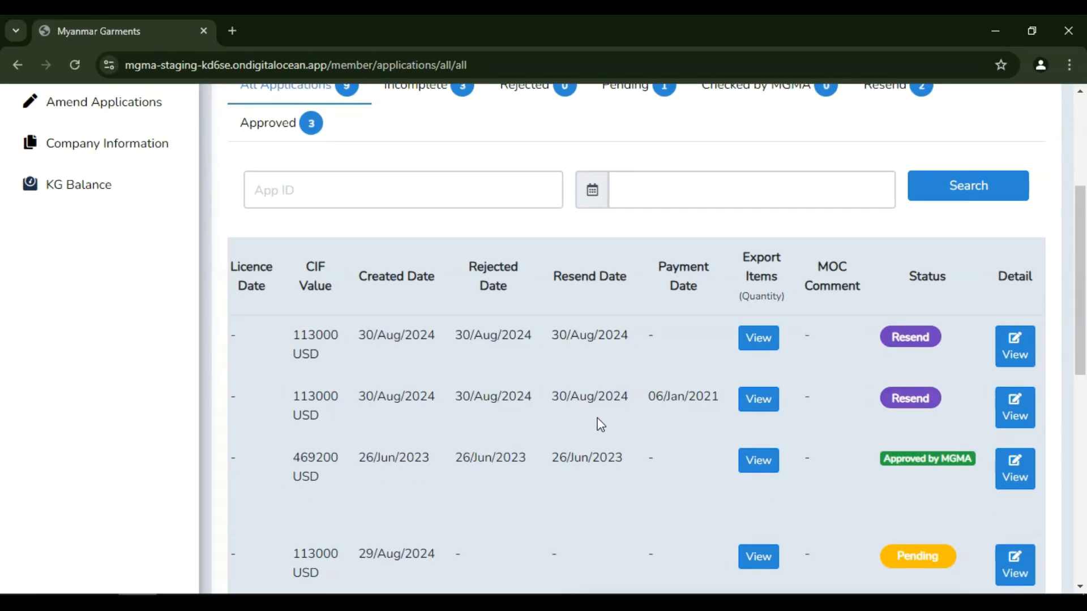
scroll(537, 358, "up", 2)
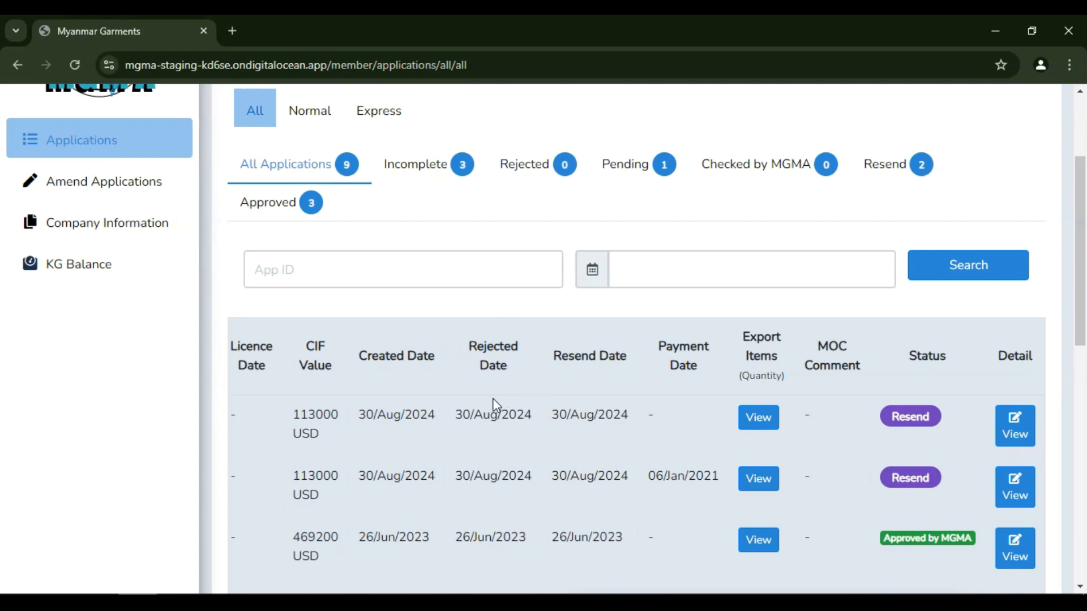
scroll(496, 405, "up", 2)
scroll(573, 431, "down", 2)
scroll(908, 453, "down", 2)
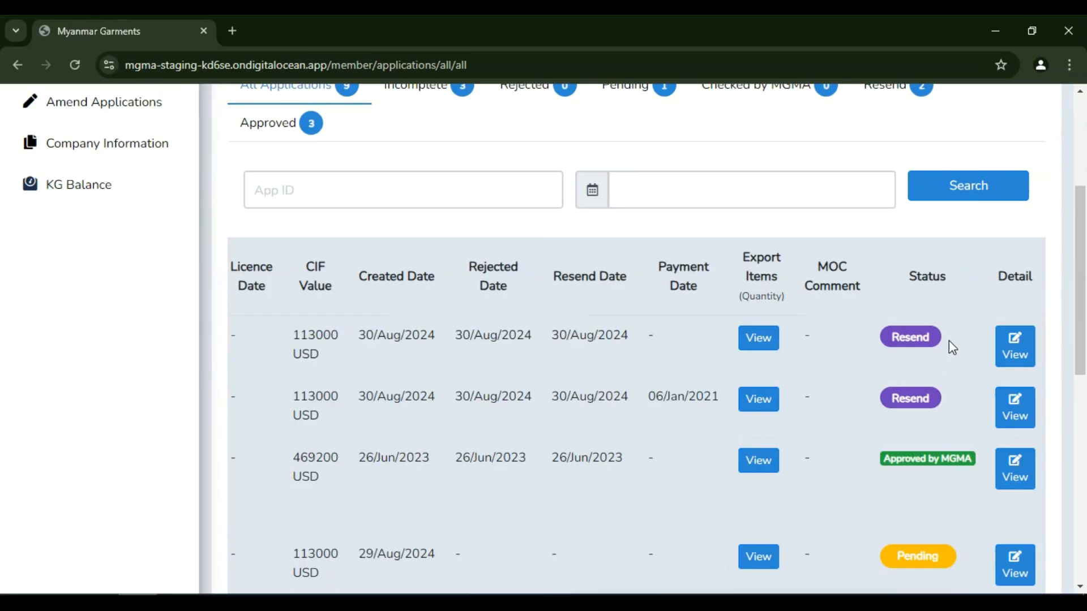
scroll(866, 442, "down", 5)
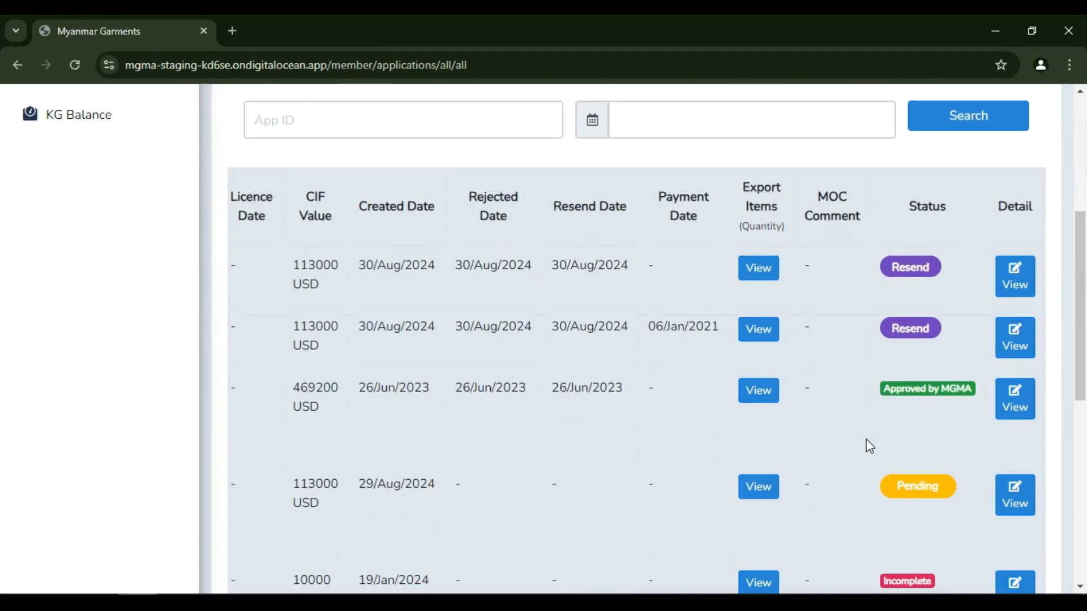
scroll(879, 435, "up", 6)
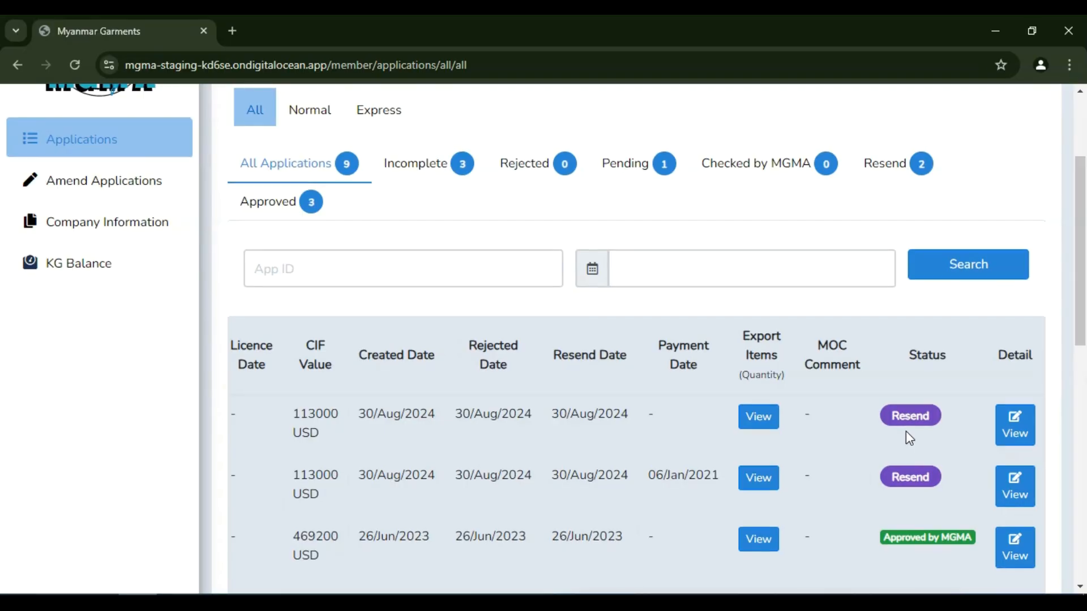
scroll(907, 433, "down", 3)
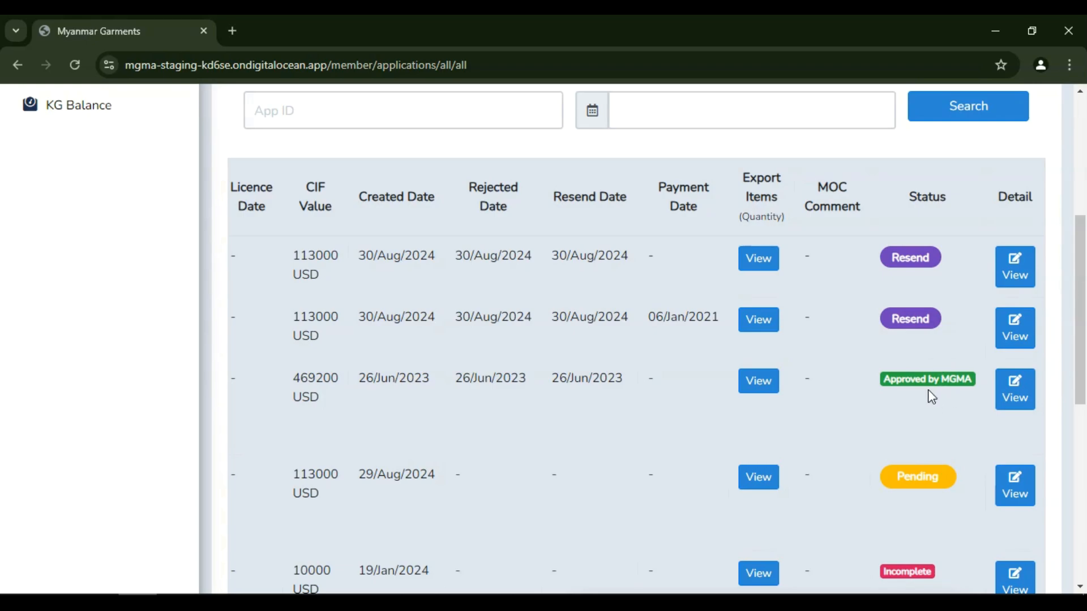
scroll(789, 420, "down", 2)
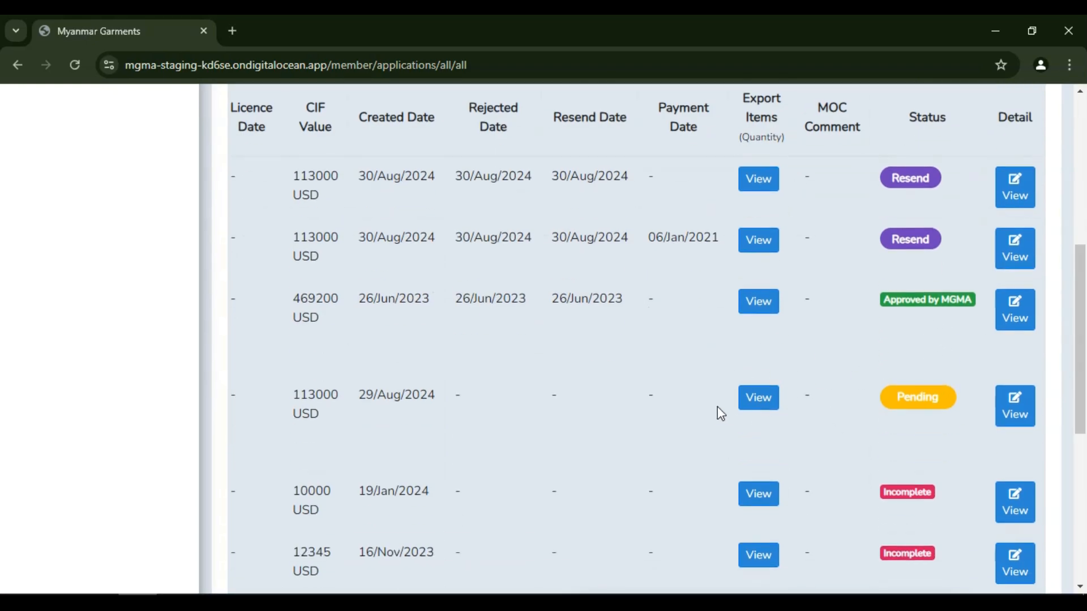
scroll(660, 371, "up", 2)
scroll(661, 373, "up", 2)
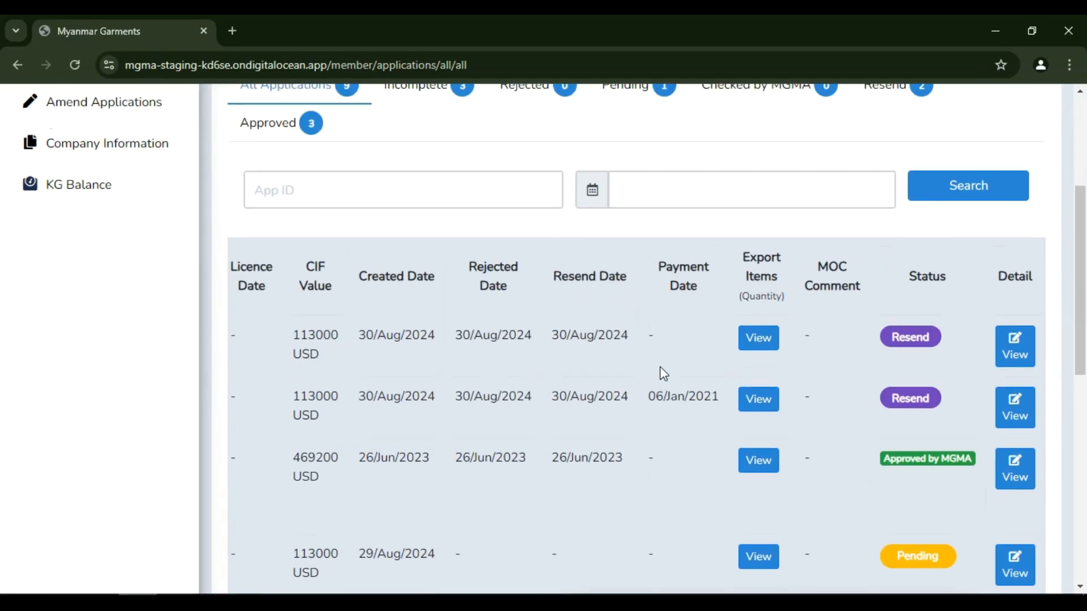
scroll(646, 373, "up", 2)
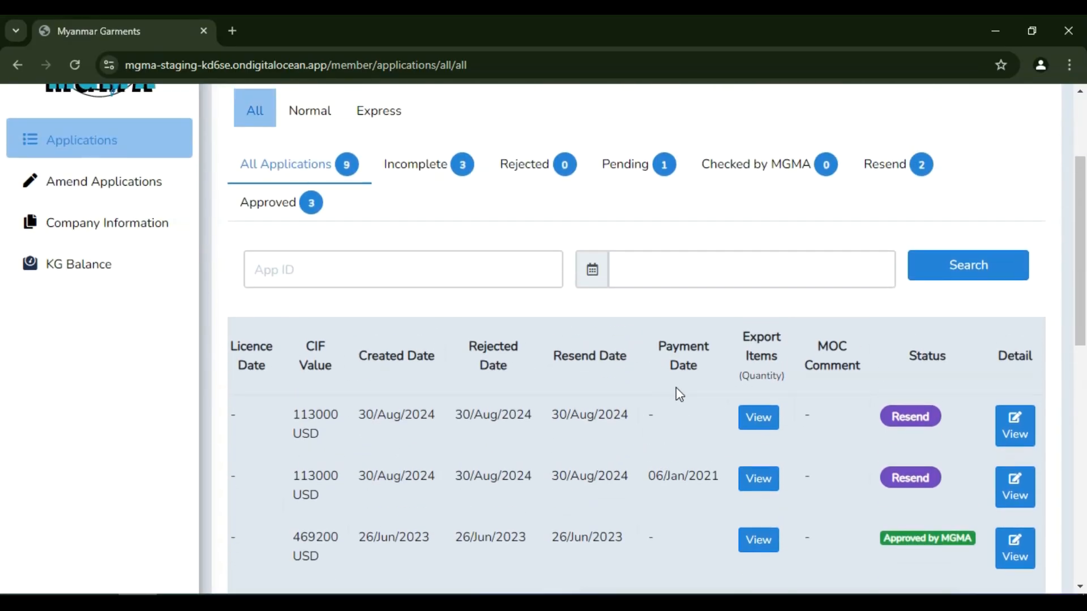